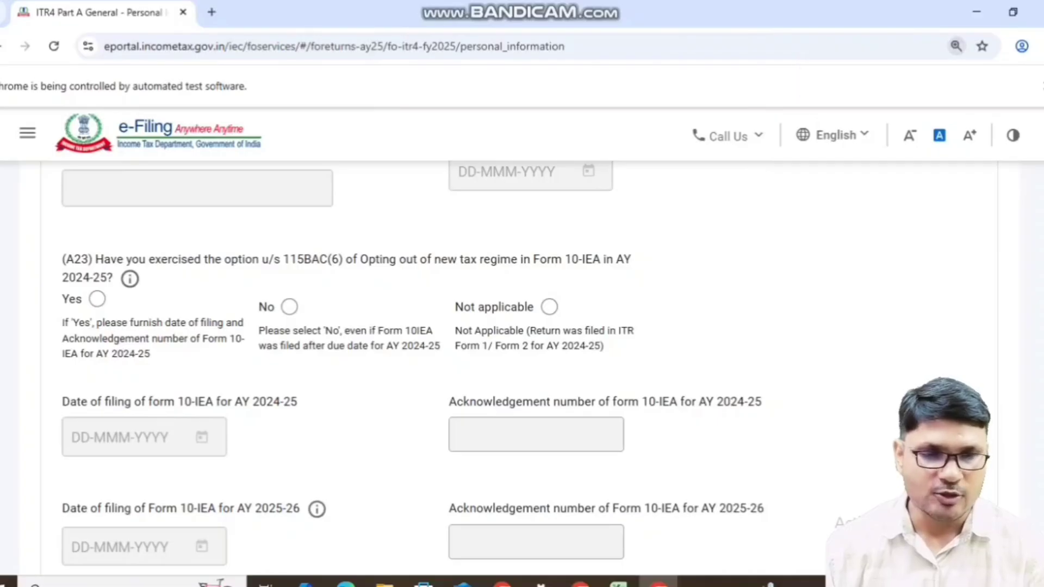
# - Mark up question A23 in red, underlining the exercised option, 10-IEA and 2024-25 wording, and adding a tick above Form 10-IEA
pyautogui.hotkey('ctrl', 'alt', 'd')
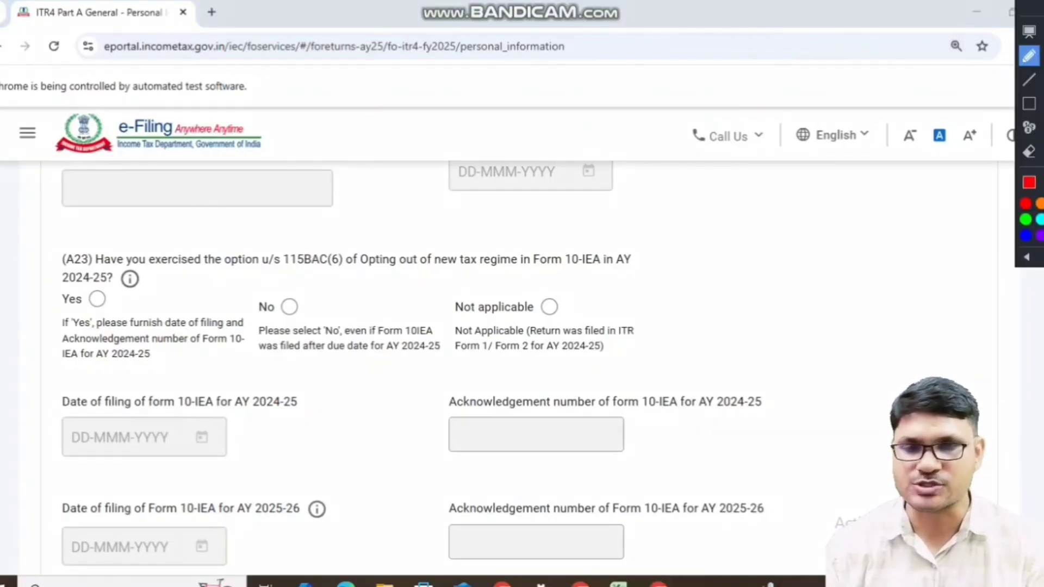
pyautogui.moveTo(147, 278); pyautogui.dragTo(251, 273)
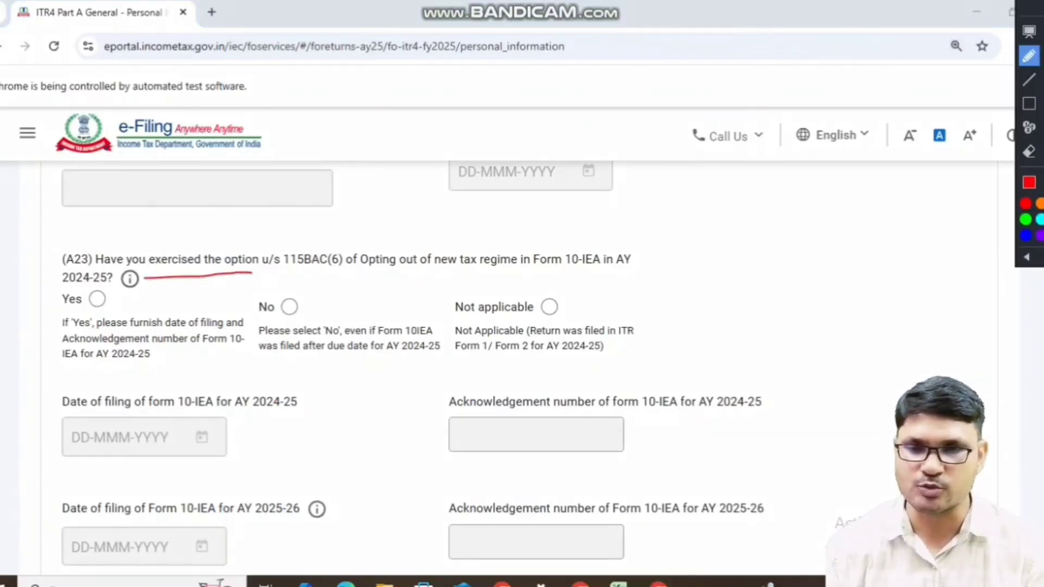
pyautogui.moveTo(53, 284); pyautogui.dragTo(107, 291)
pyautogui.moveTo(565, 274); pyautogui.dragTo(610, 272)
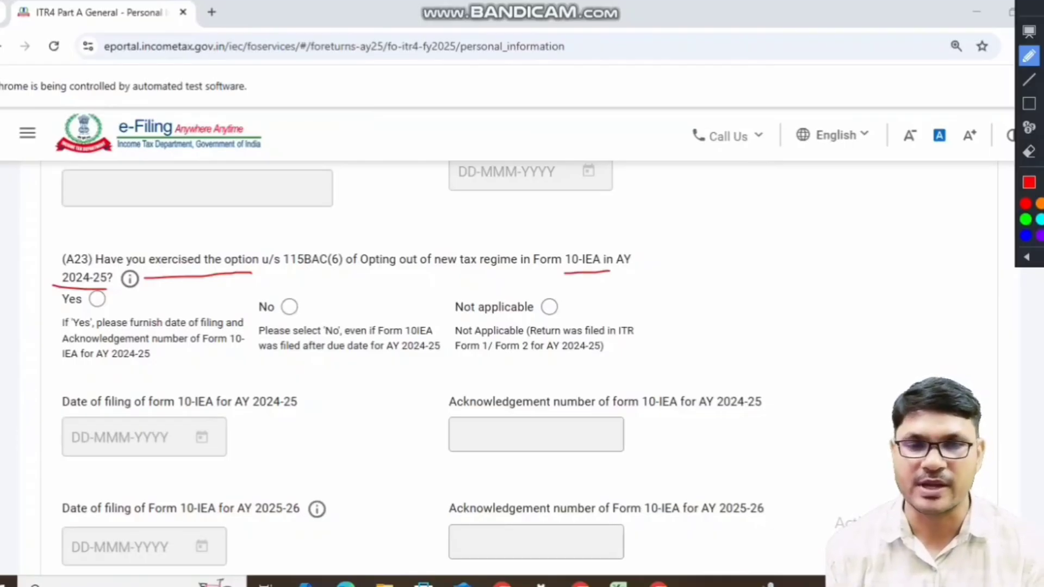
pyautogui.moveTo(569, 240); pyautogui.dragTo(591, 228)
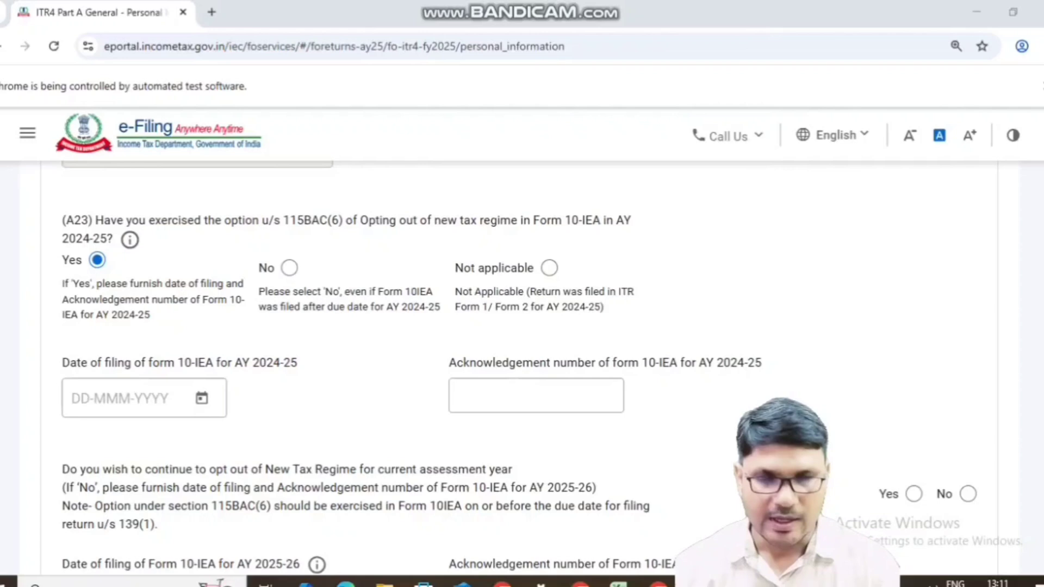
# - Underline 10-IEA and 2024-25 in the filing date label, tick the date and acknowledgement number fields in red, and leave annotation mode
pyautogui.hotkey('ctrl', 'alt', 'd')
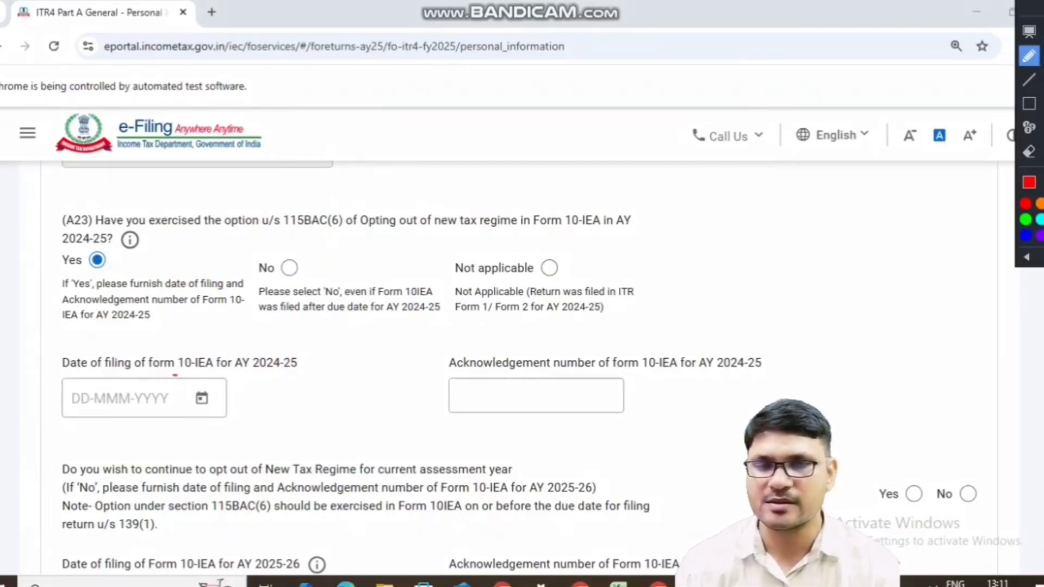
pyautogui.moveTo(175, 375); pyautogui.dragTo(221, 373)
pyautogui.moveTo(135, 425); pyautogui.dragTo(168, 414)
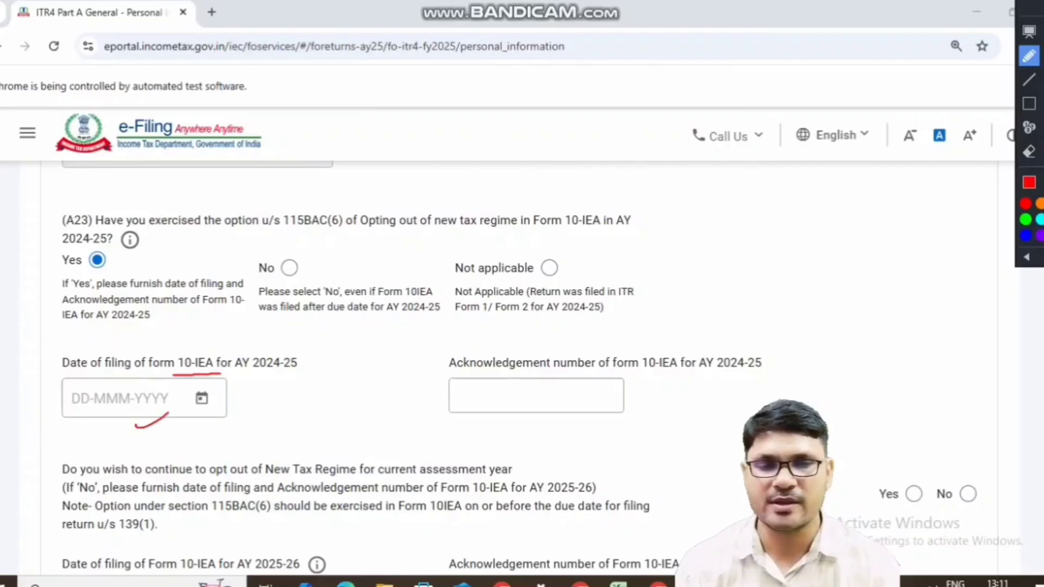
pyautogui.moveTo(638, 417)
pyautogui.mouseDown()
pyautogui.moveTo(644, 423)
pyautogui.moveTo(664, 405)
pyautogui.mouseUp()
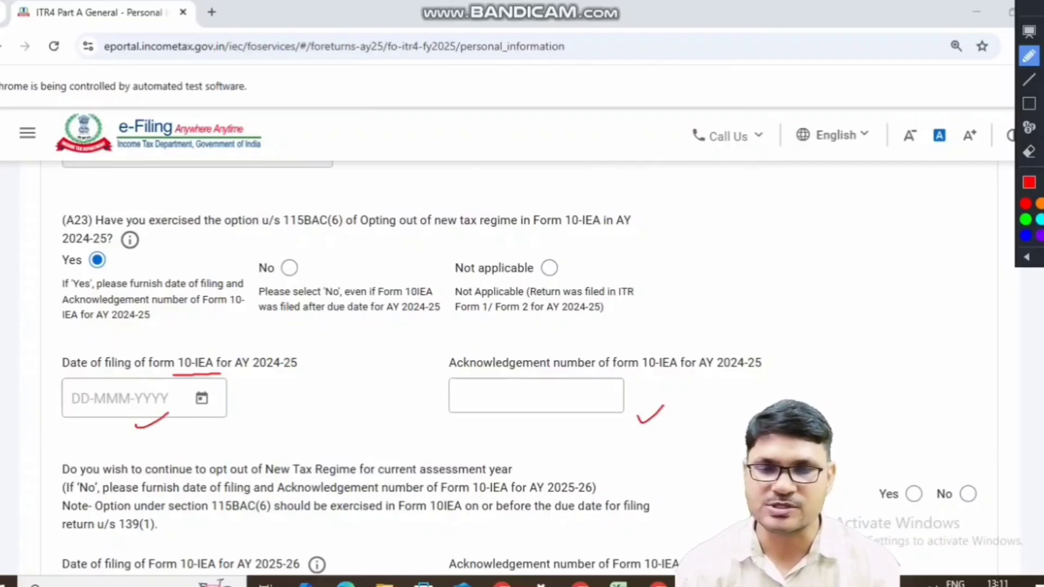
pyautogui.moveTo(245, 376); pyautogui.dragTo(312, 374)
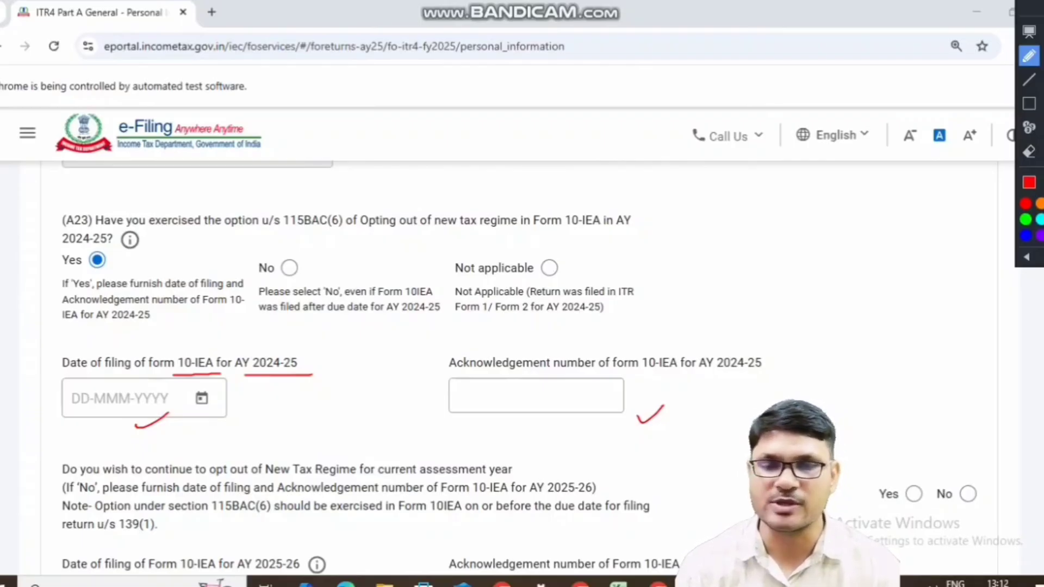
pyautogui.moveTo(84, 392); pyautogui.dragTo(131, 361)
pyautogui.moveTo(537, 348); pyautogui.dragTo(642, 295)
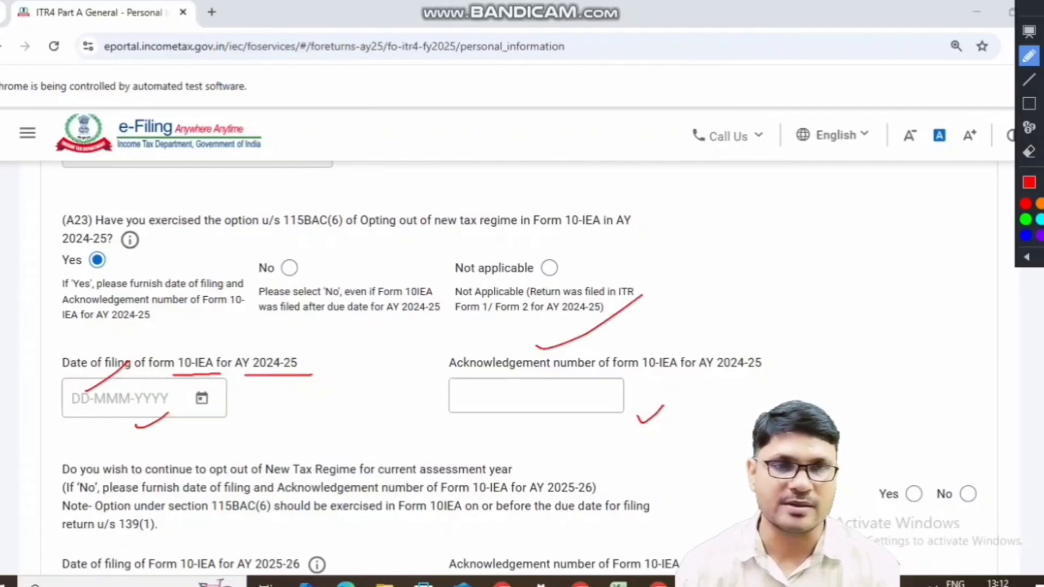
pyautogui.press('Escape')
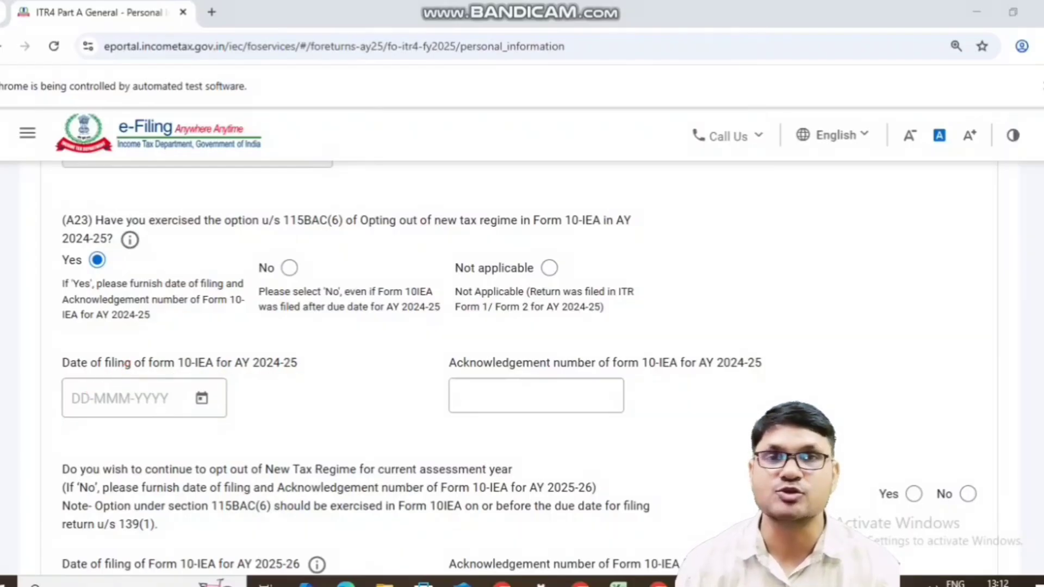
# - Mark up the question on continuing to opt out, underlining its new tax regime and current assessment year wording and its Yes/No choices
pyautogui.scroll(-1, 516, 370)
pyautogui.scroll(-2, 517, 370)
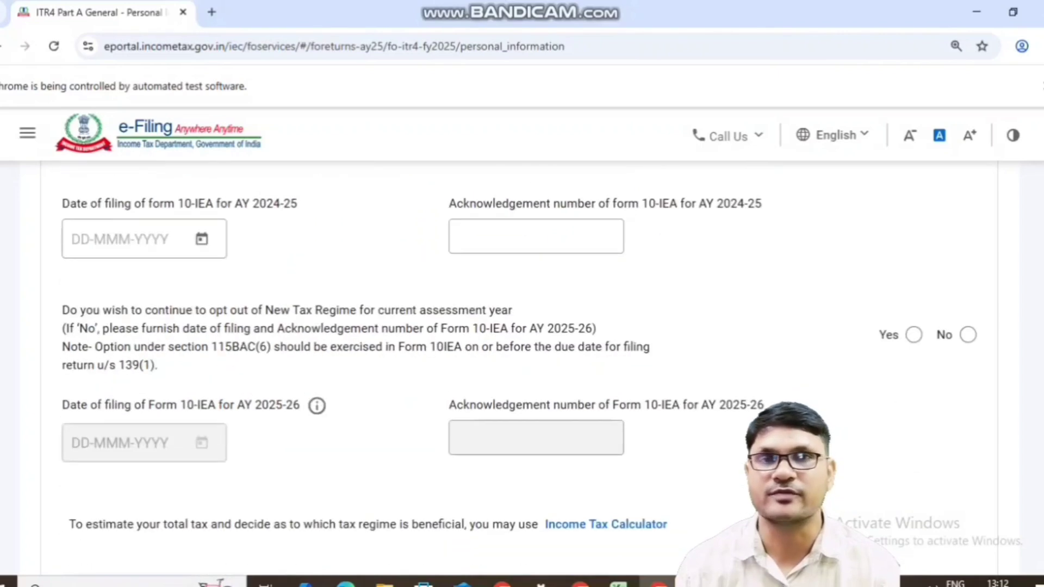
pyautogui.scroll(-1, 517, 370)
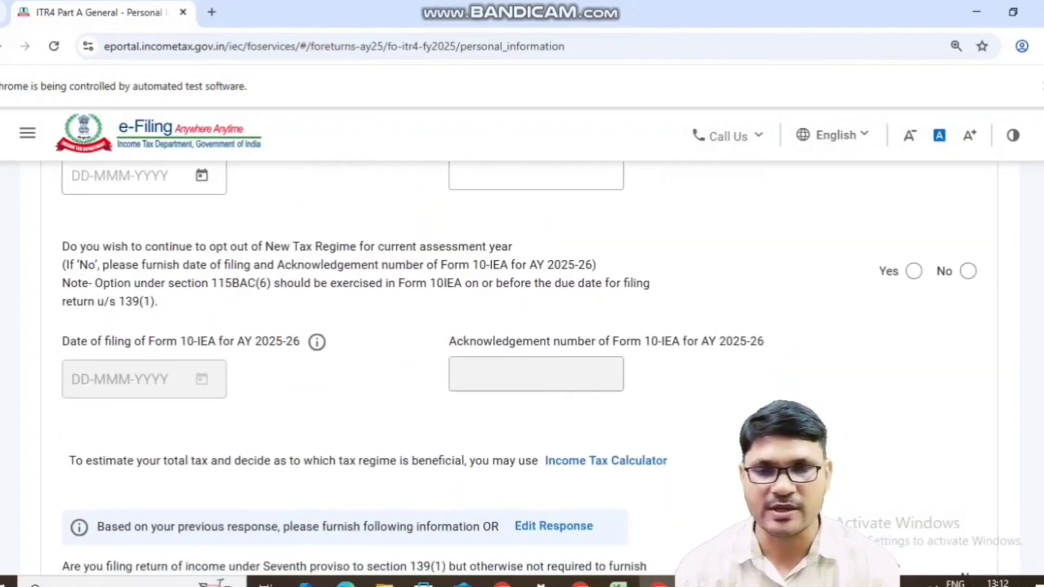
pyautogui.hotkey('ctrl', 'alt', 'd')
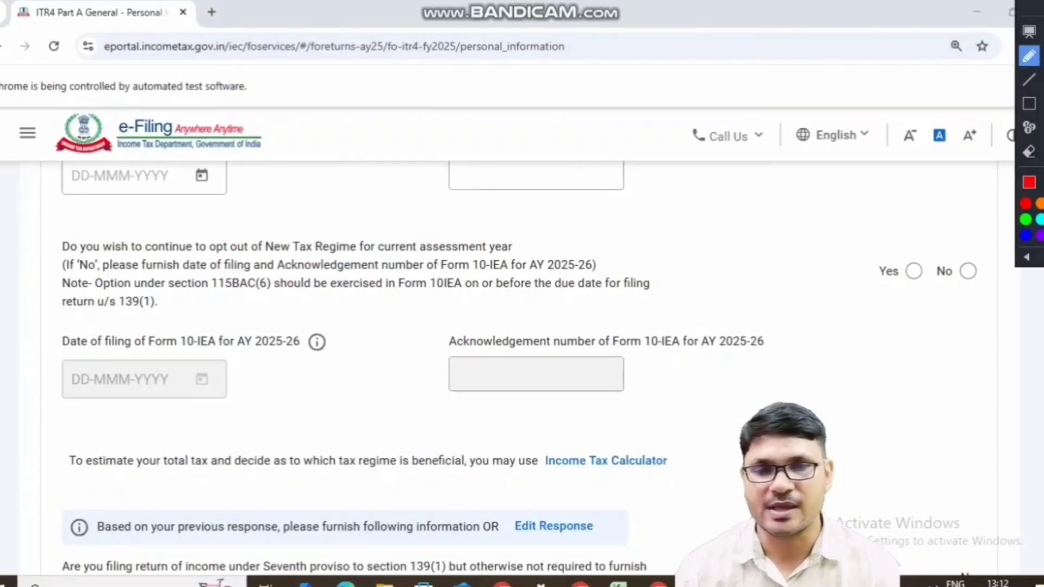
pyautogui.moveTo(521, 247); pyautogui.dragTo(562, 228)
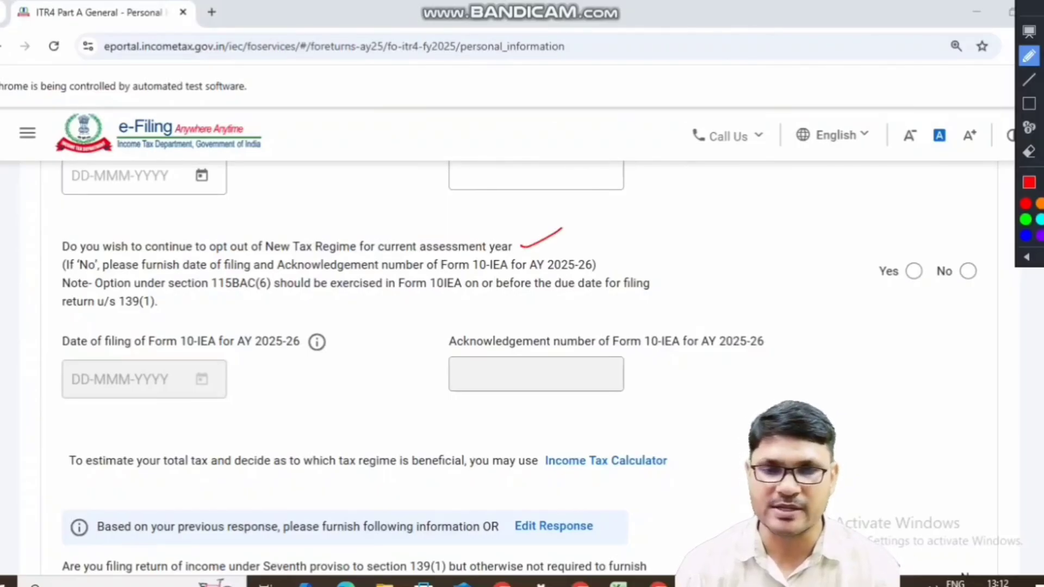
pyautogui.moveTo(379, 252); pyautogui.dragTo(493, 253)
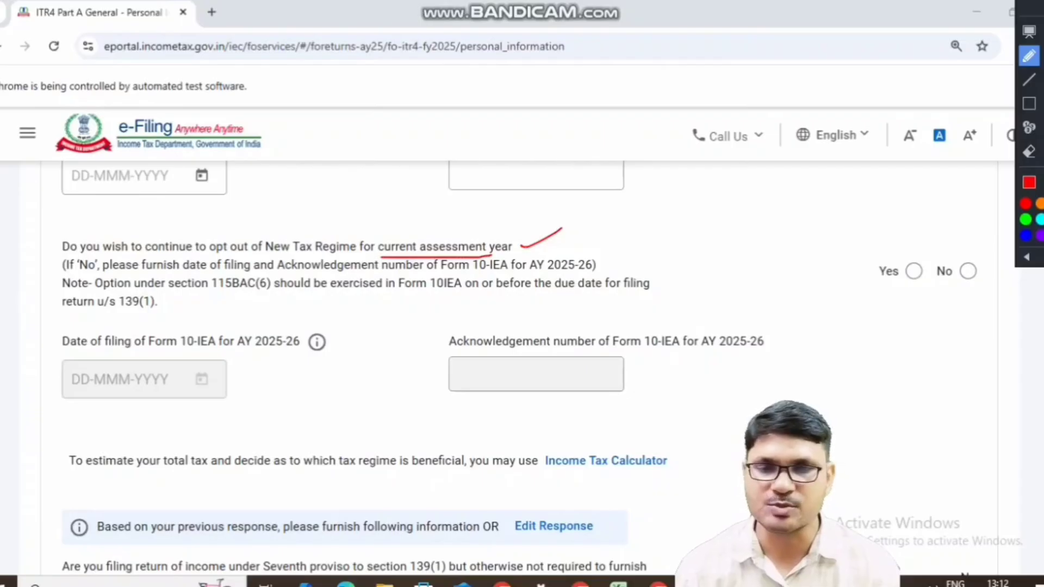
pyautogui.moveTo(235, 254); pyautogui.dragTo(329, 252)
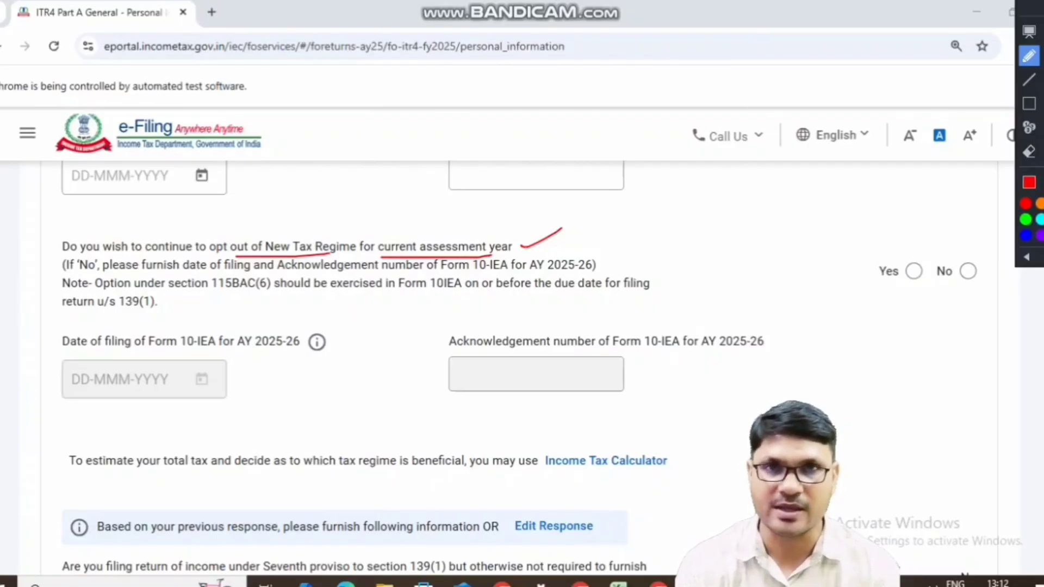
pyautogui.moveTo(868, 316); pyautogui.dragTo(986, 290)
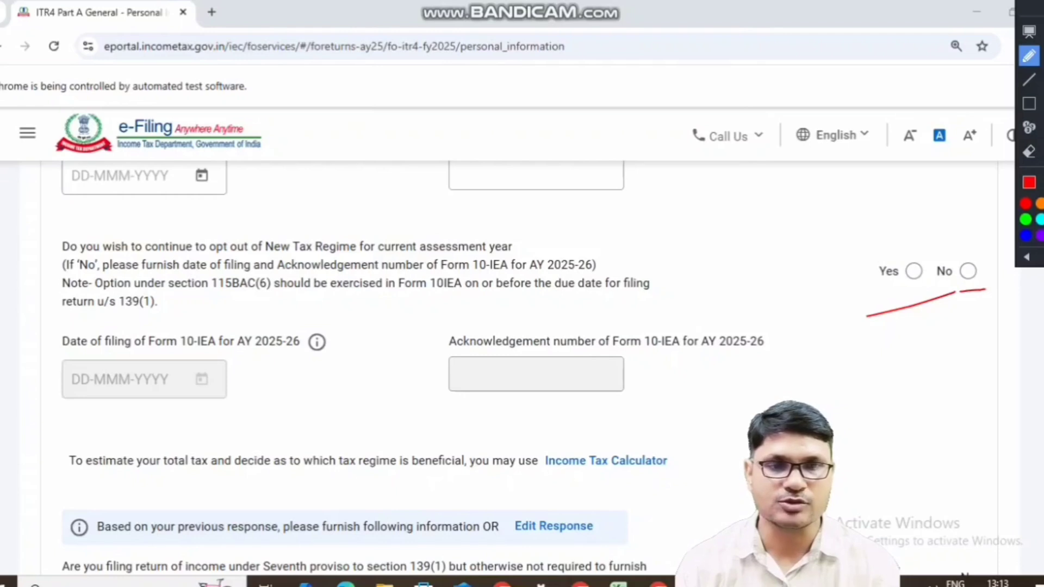
pyautogui.press('Escape')
# - Answer Yes to continuing to opt out of the new tax regime for the current year, and mark the No option in red
pyautogui.click(914, 271)
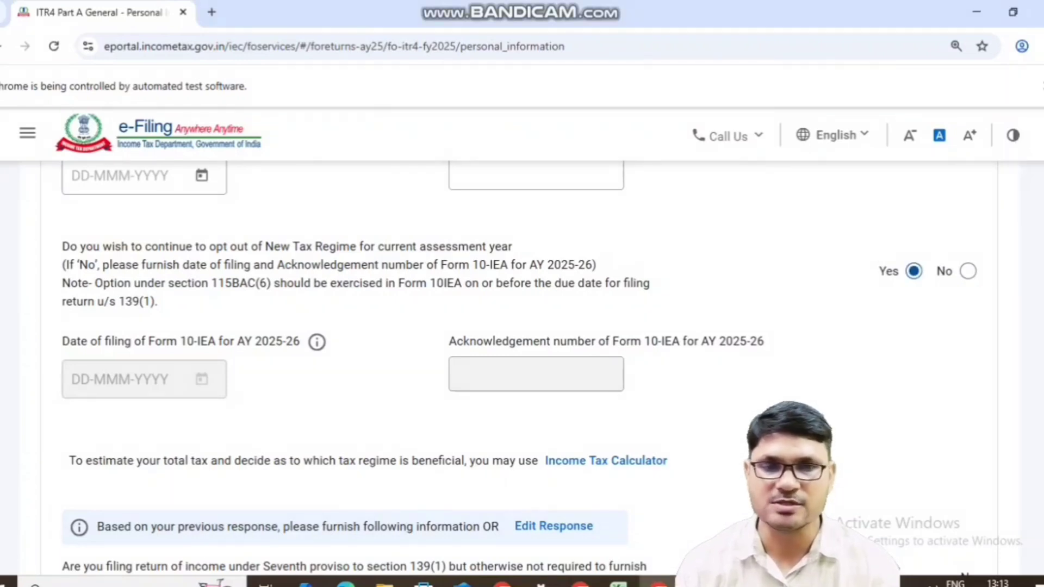
pyautogui.scroll(-10, 519, 369)
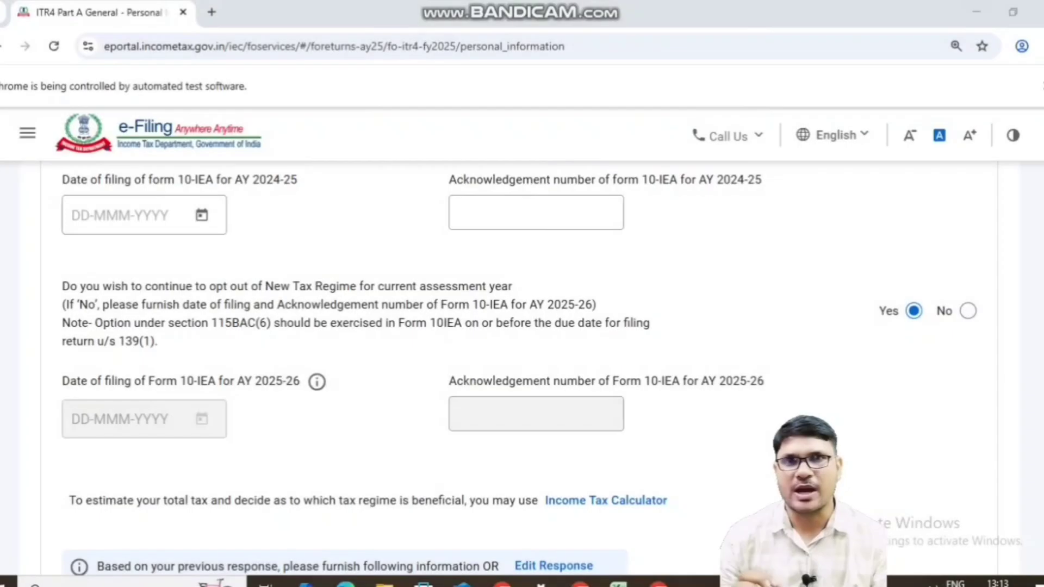
pyautogui.hotkey('ctrl', 'alt', 'd')
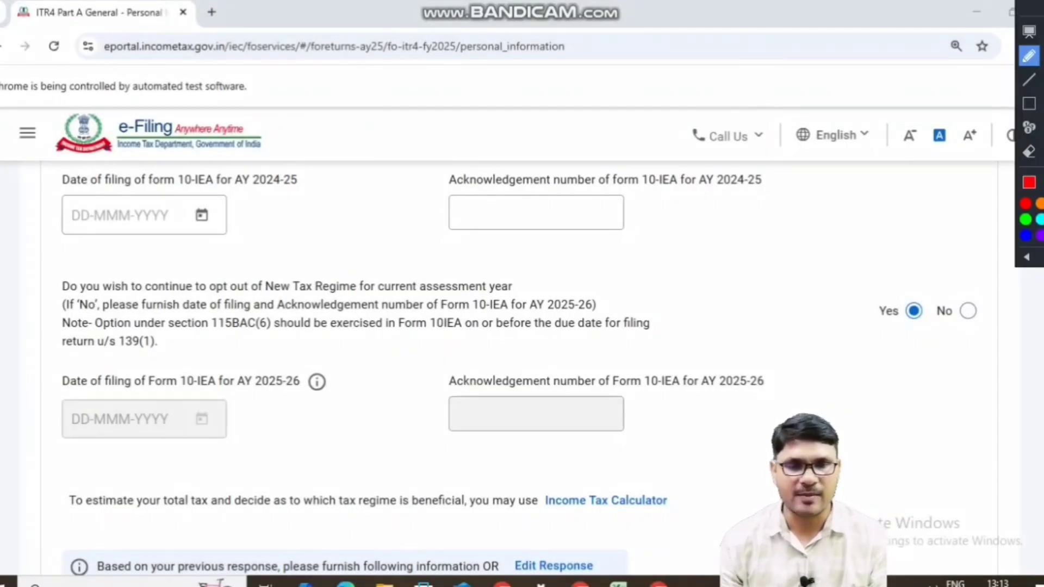
pyautogui.moveTo(951, 292)
pyautogui.mouseDown()
pyautogui.moveTo(932, 304)
pyautogui.moveTo(941, 328)
pyautogui.moveTo(987, 313)
pyautogui.moveTo(956, 291)
pyautogui.mouseUp()
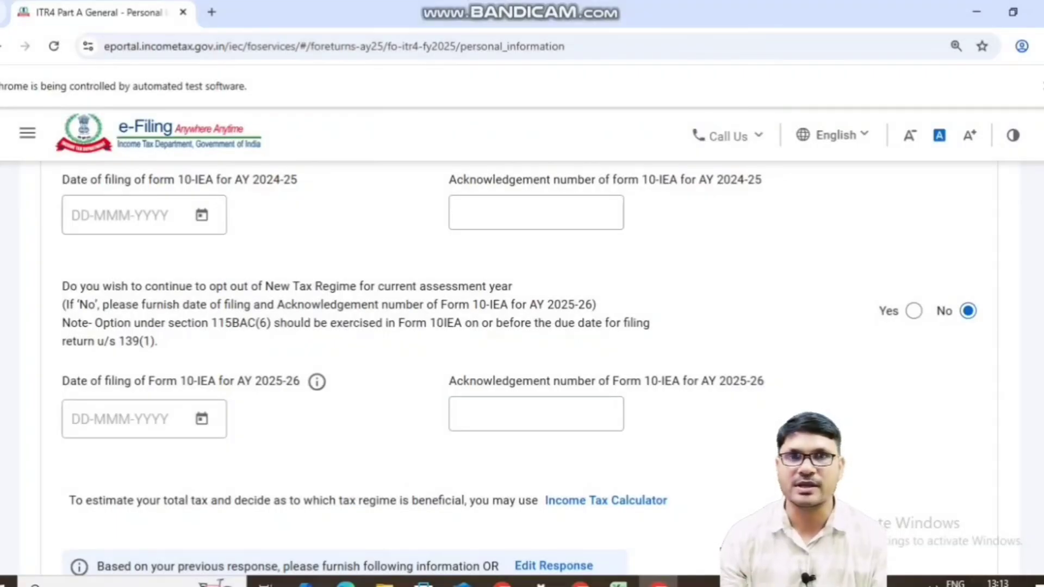
# - Underline 10-IEA and 2025-26 in the filing date label, and tick the AY 2025-26 date and acknowledgement number fields in red
pyautogui.hotkey('ctrl', 'alt', 'd')
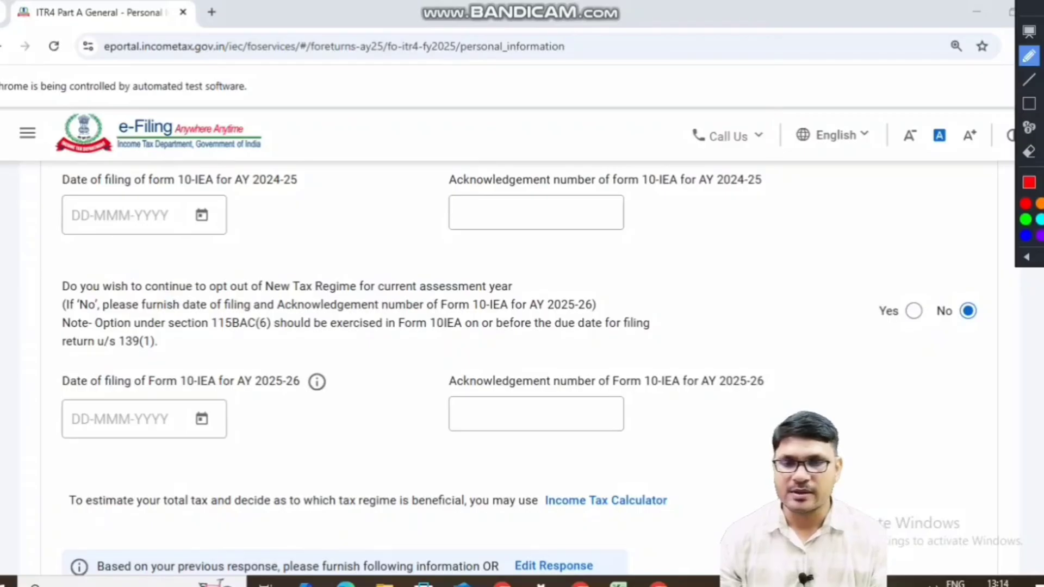
pyautogui.moveTo(251, 395); pyautogui.dragTo(287, 394)
pyautogui.moveTo(173, 391); pyautogui.dragTo(198, 391)
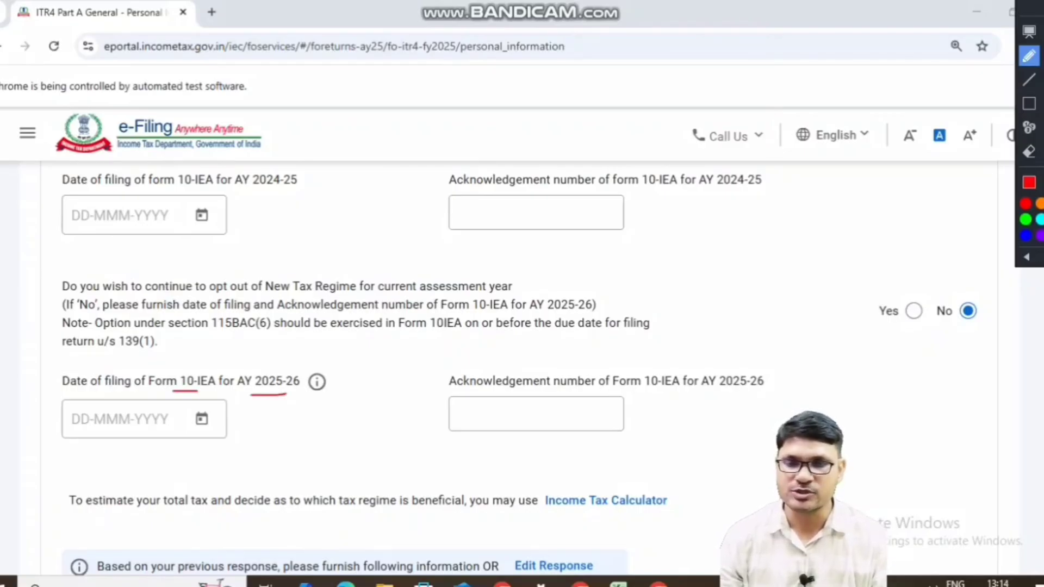
pyautogui.moveTo(140, 464); pyautogui.dragTo(184, 447)
pyautogui.moveTo(518, 440); pyautogui.dragTo(607, 395)
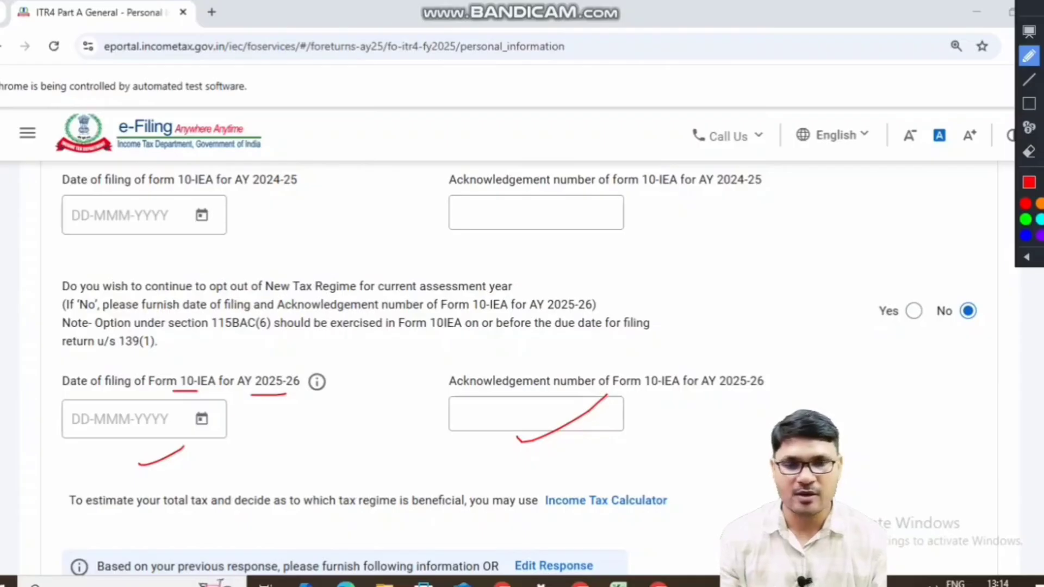
pyautogui.moveTo(388, 425)
pyautogui.mouseDown()
pyautogui.moveTo(392, 436)
pyautogui.moveTo(471, 363)
pyautogui.mouseUp()
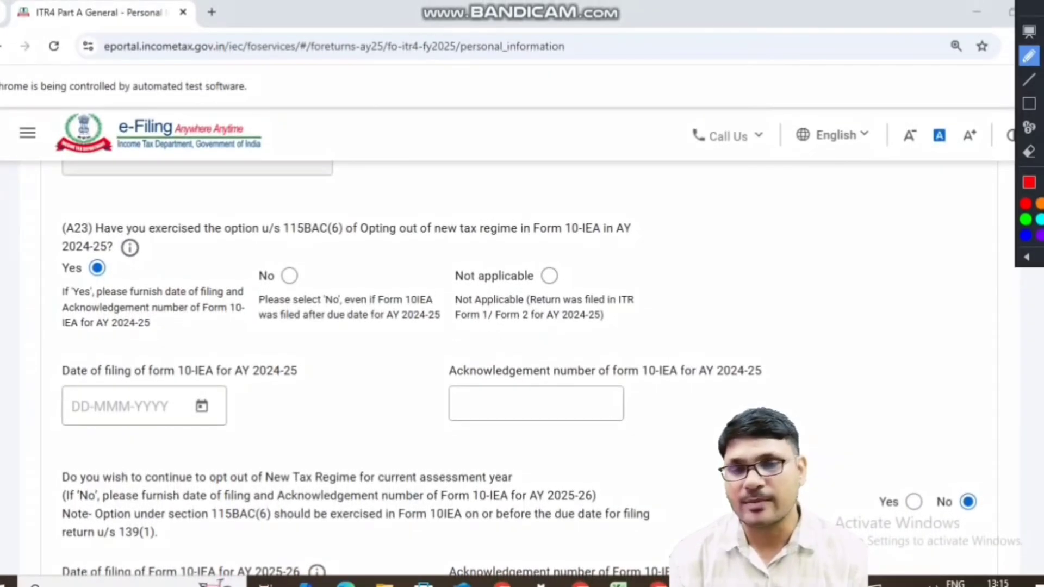
# - Underline the option and Form 10-IEA wording in question A23, circle its No choice, and underline the note on the section 139(1) due date
pyautogui.moveTo(175, 245); pyautogui.dragTo(304, 243)
pyautogui.moveTo(526, 243); pyautogui.dragTo(587, 239)
pyautogui.moveTo(283, 257); pyautogui.dragTo(274, 259)
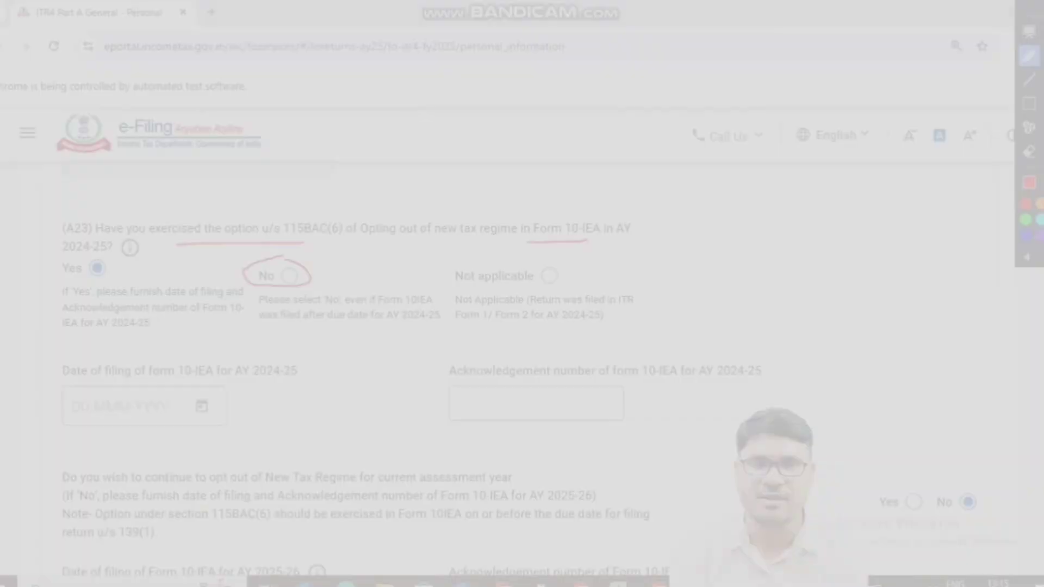
pyautogui.moveTo(196, 527); pyautogui.dragTo(604, 531)
pyautogui.moveTo(62, 544); pyautogui.dragTo(162, 553)
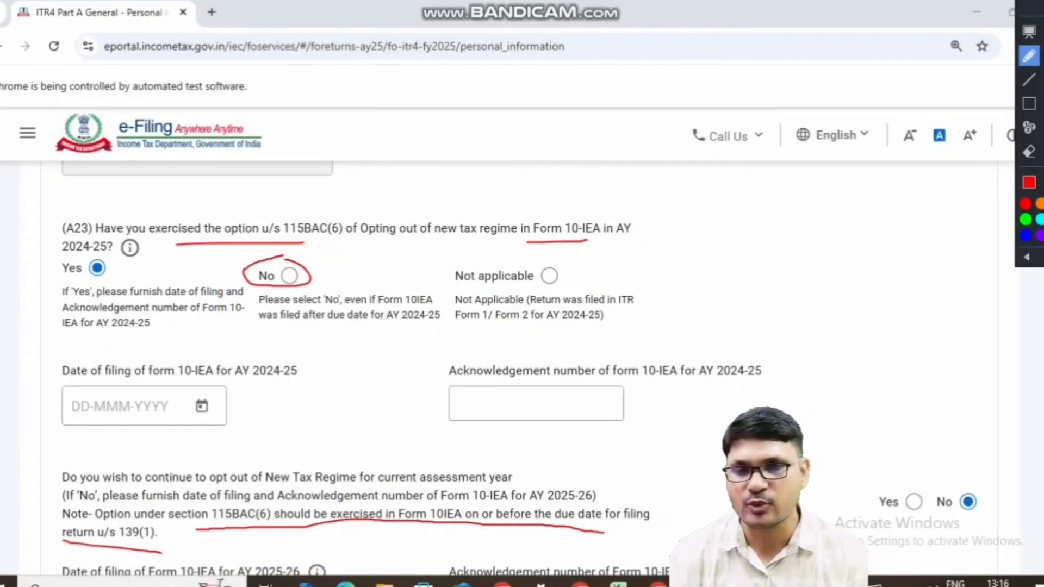
pyautogui.moveTo(306, 264); pyautogui.dragTo(325, 262)
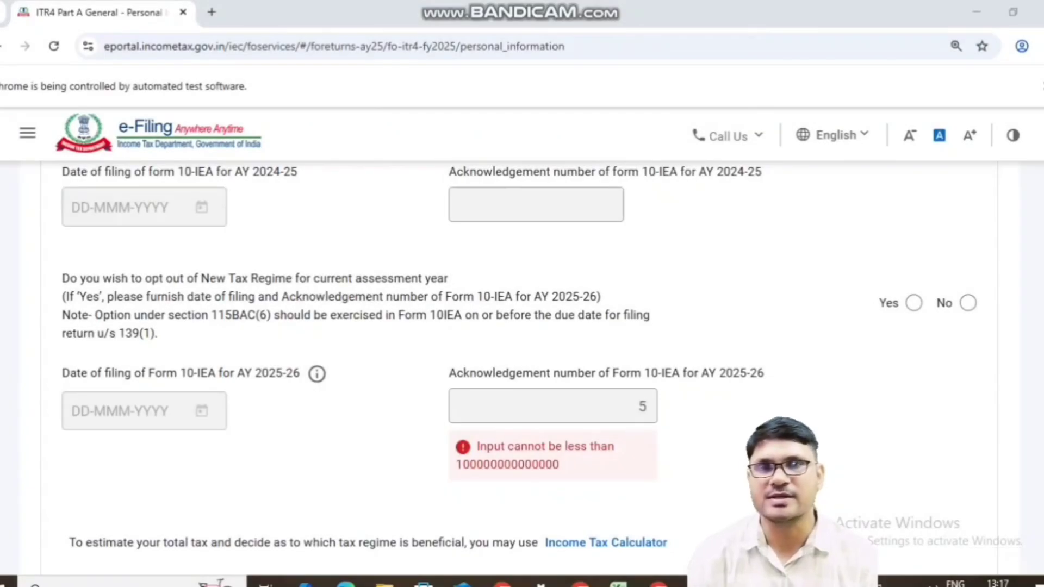
# - Underline part of the current-year opt-out question in red, and answer the question first Yes, then No
pyautogui.hotkey('ctrl', 'alt', 'd')
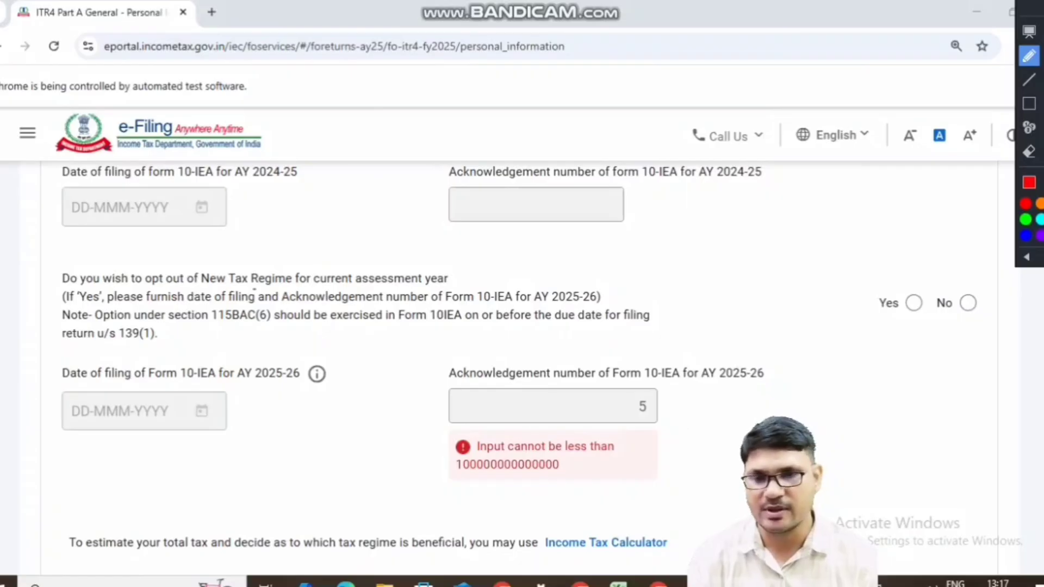
pyautogui.moveTo(253, 290); pyautogui.dragTo(329, 286)
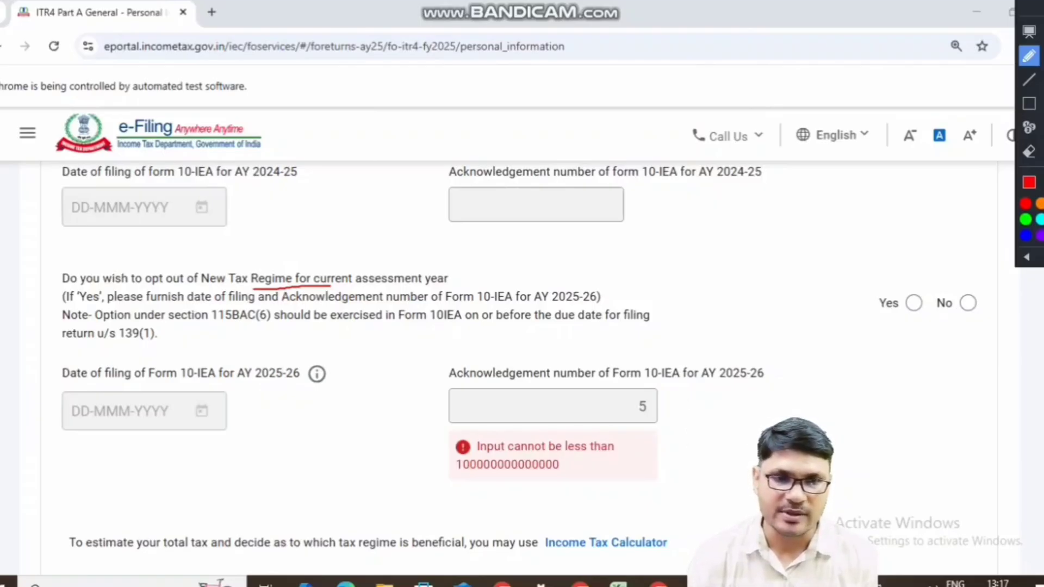
pyautogui.click(1037, 8)
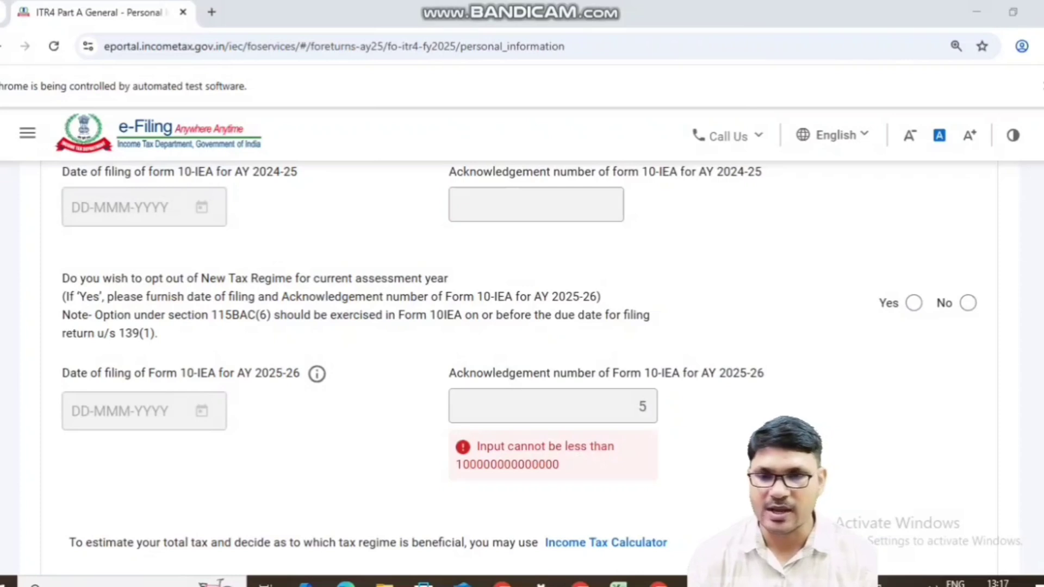
pyautogui.click(914, 303)
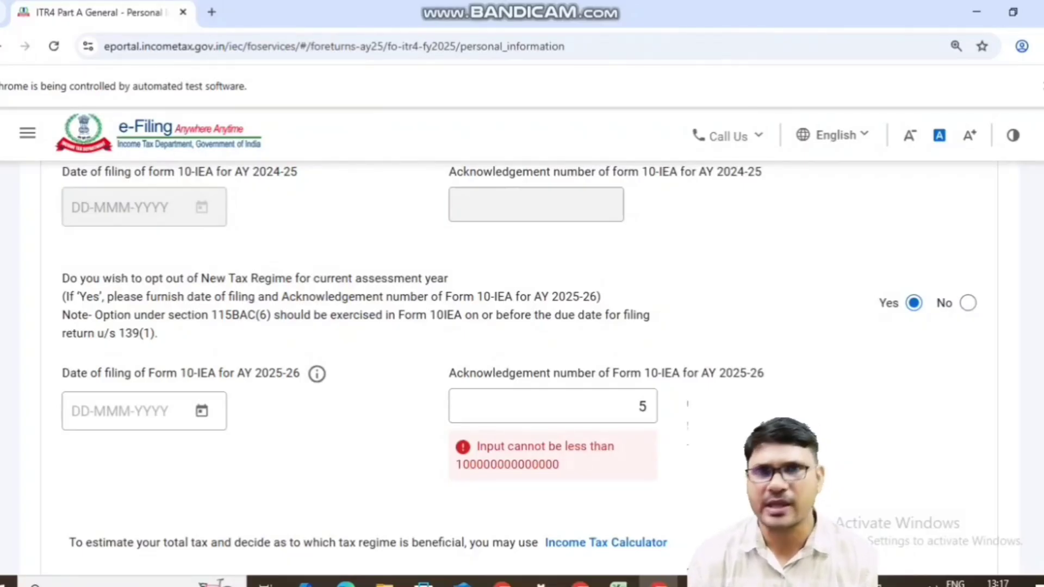
pyautogui.click(968, 303)
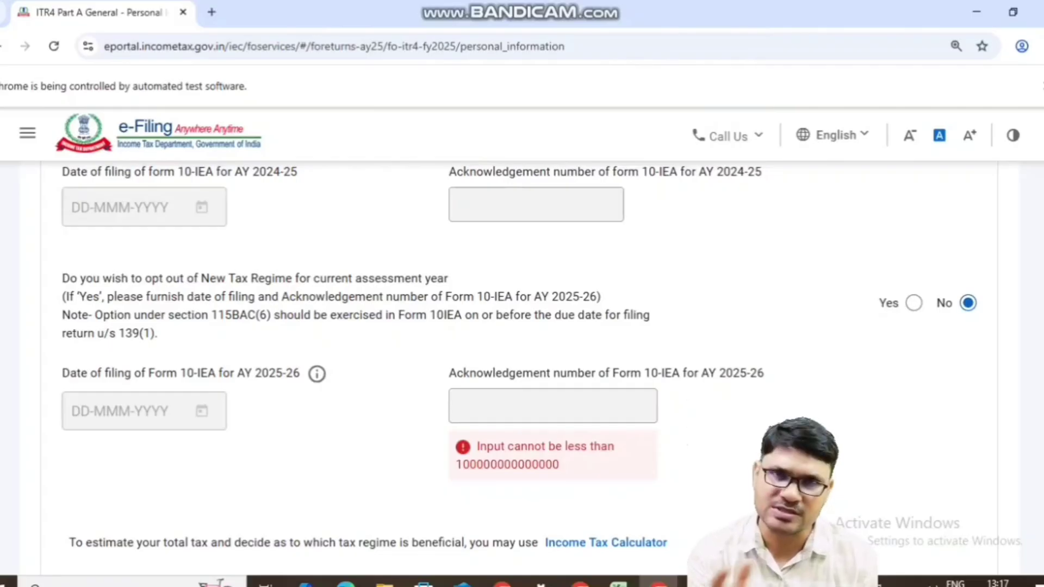
# - Put a red tick beside the Not applicable option of question A23
pyautogui.scroll(5, 522, 370)
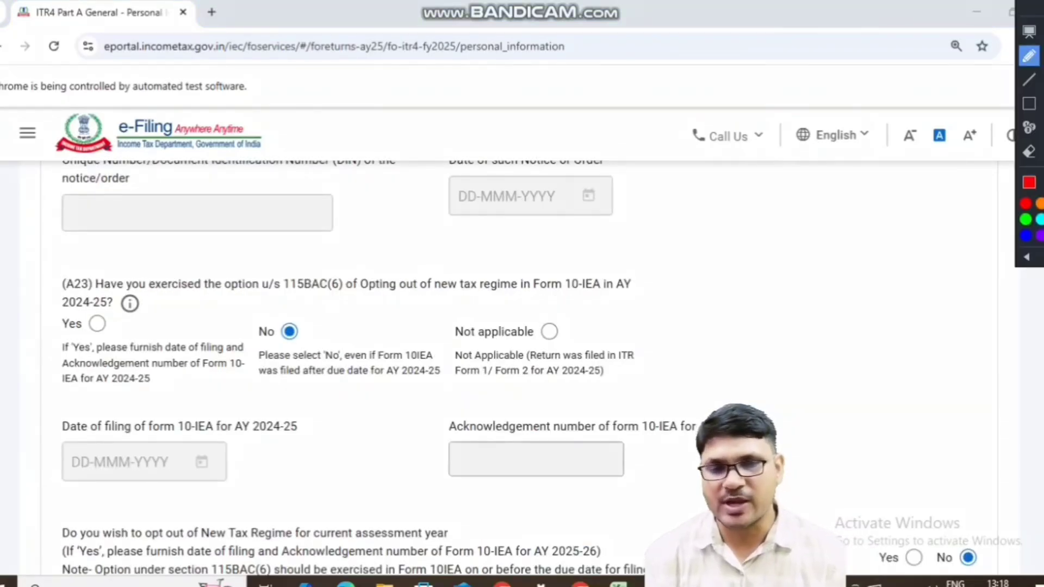
pyautogui.moveTo(559, 333); pyautogui.dragTo(578, 325)
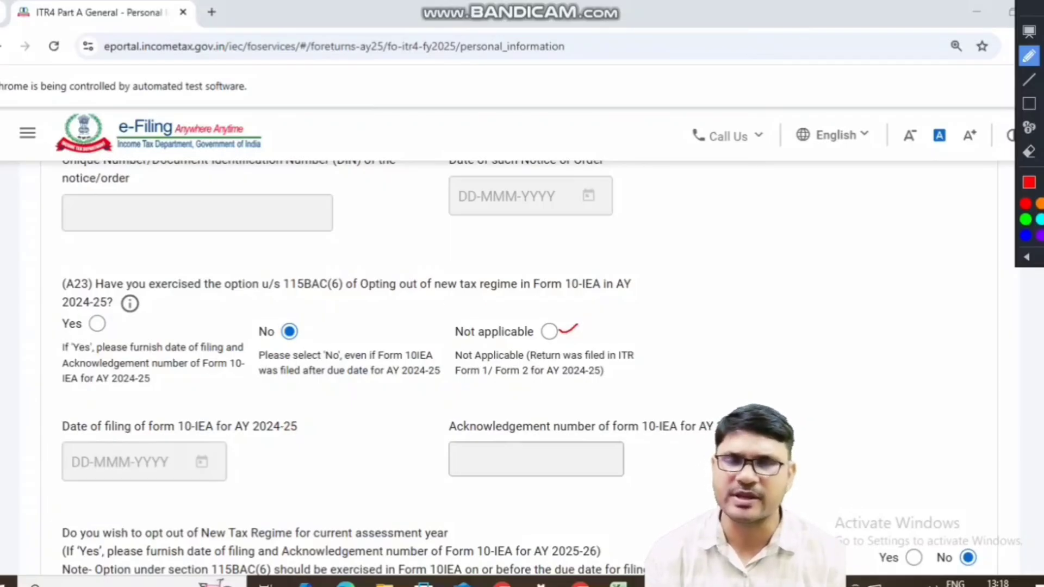
# - Underline the new tax regime and Form 10-IEA wording in question A23, and draw a red line below the Not applicable note
pyautogui.moveTo(445, 301); pyautogui.dragTo(559, 307)
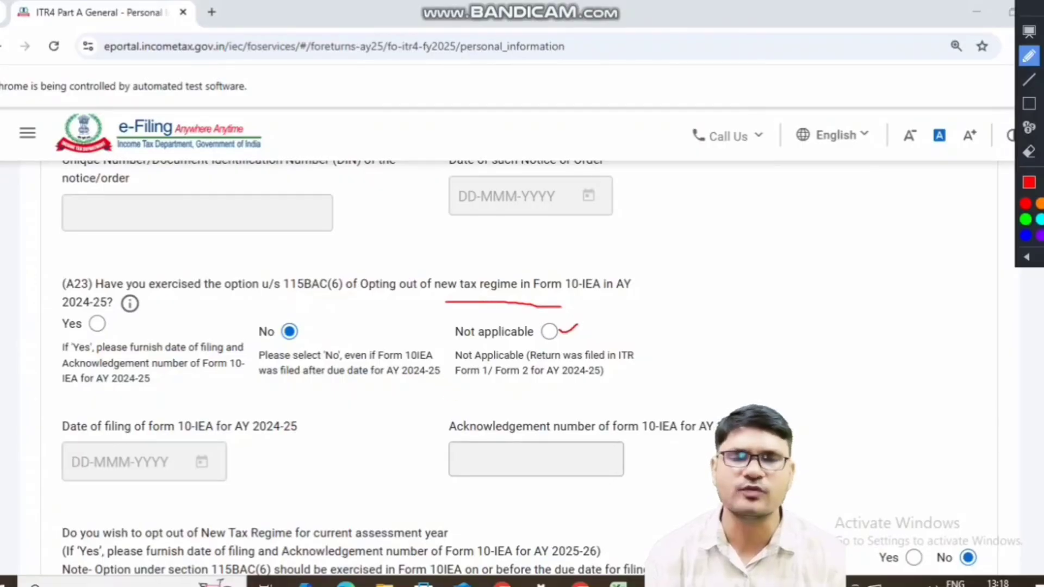
pyautogui.moveTo(445, 398); pyautogui.dragTo(531, 392)
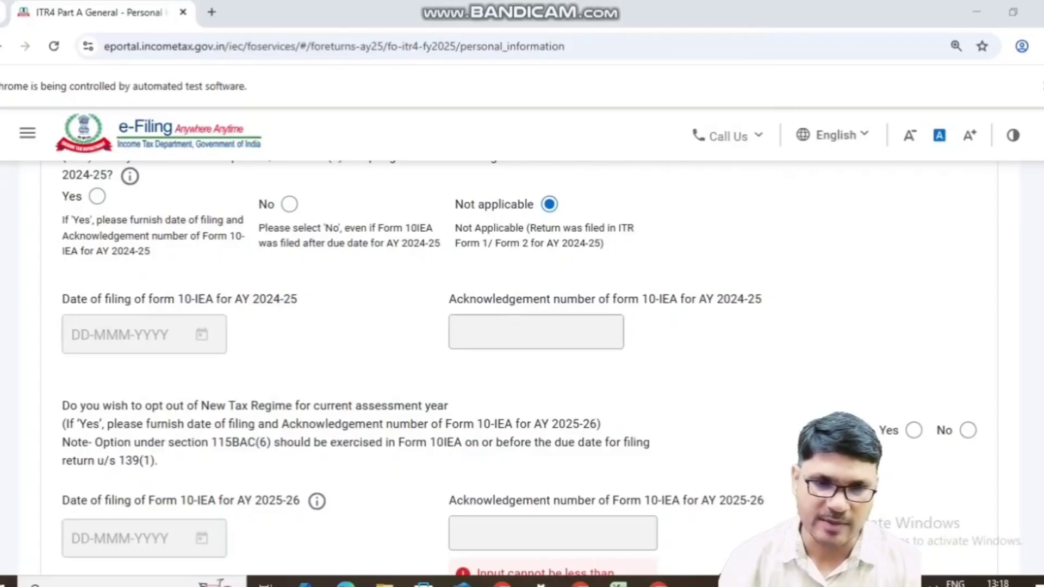
# - With A23 set to Not applicable, answer the current-year new tax regime opt-out question first Yes, then No
pyautogui.click(914, 430)
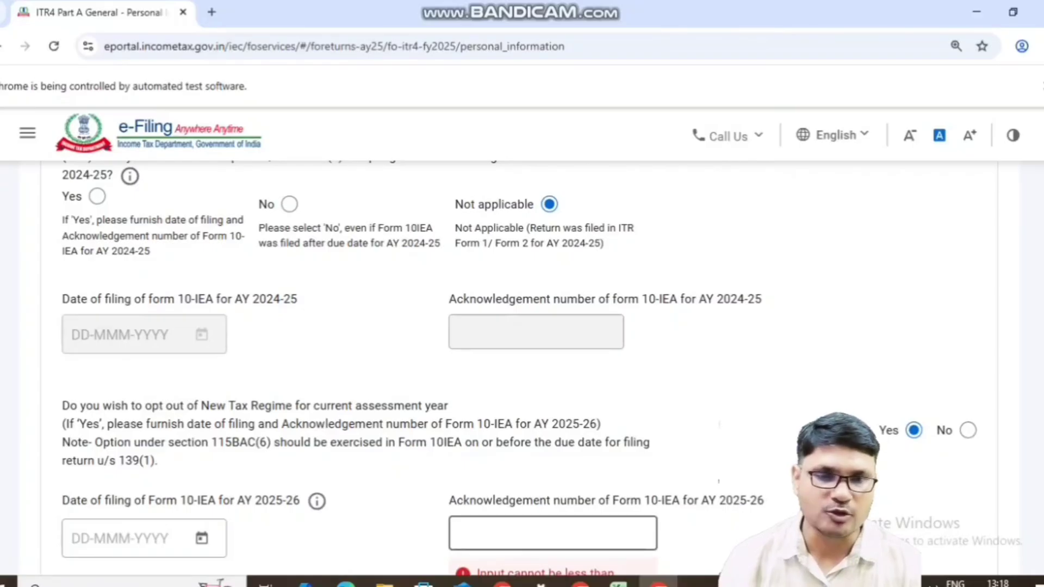
pyautogui.click(968, 430)
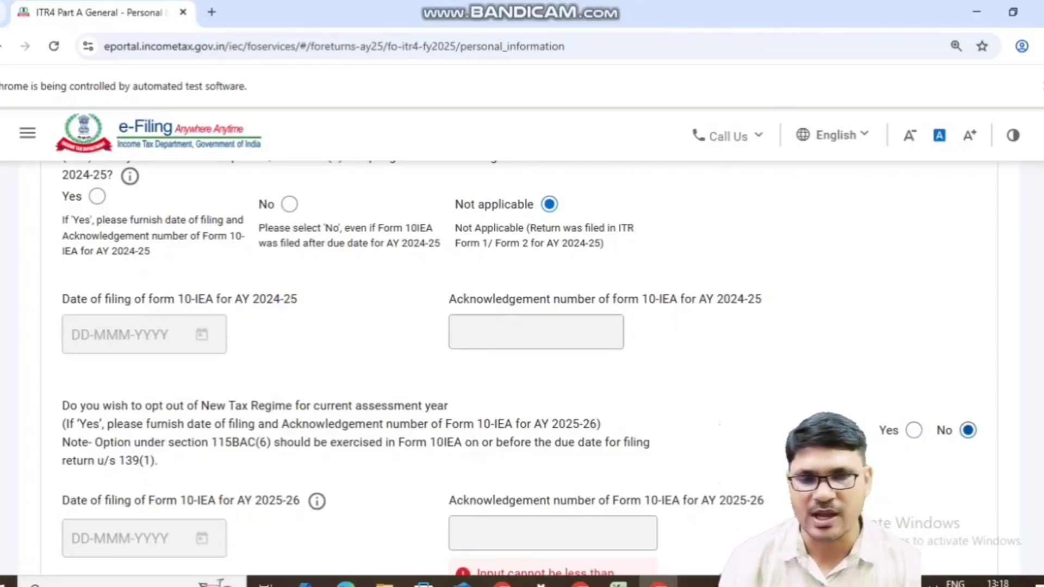
pyautogui.scroll(-1, 519, 368)
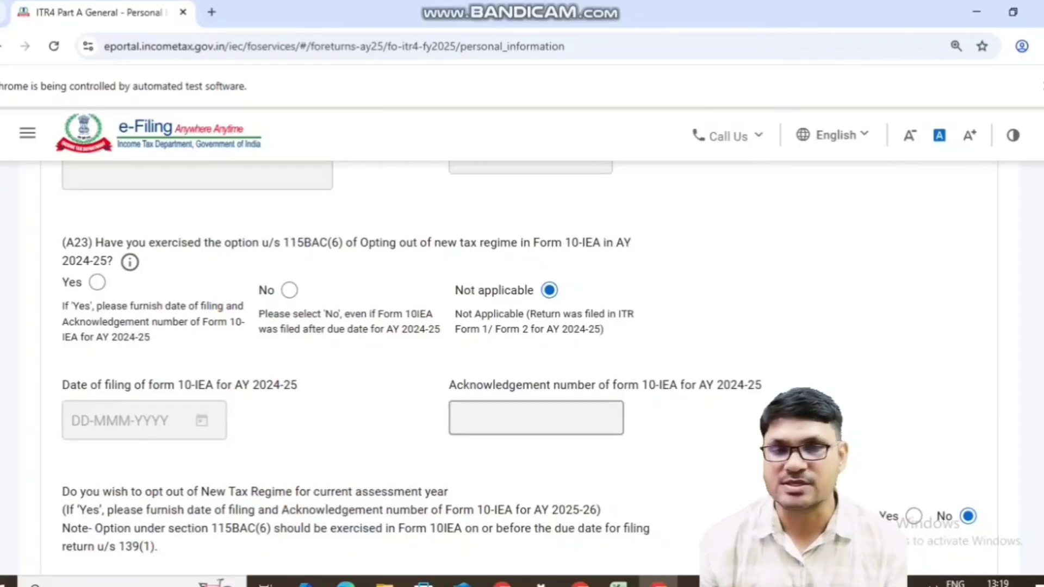
# - Leave the ITR-4 personal information page and open the e-File option for filing income tax forms
pyautogui.scroll(10, 520, 368)
pyautogui.scroll(10, 519, 367)
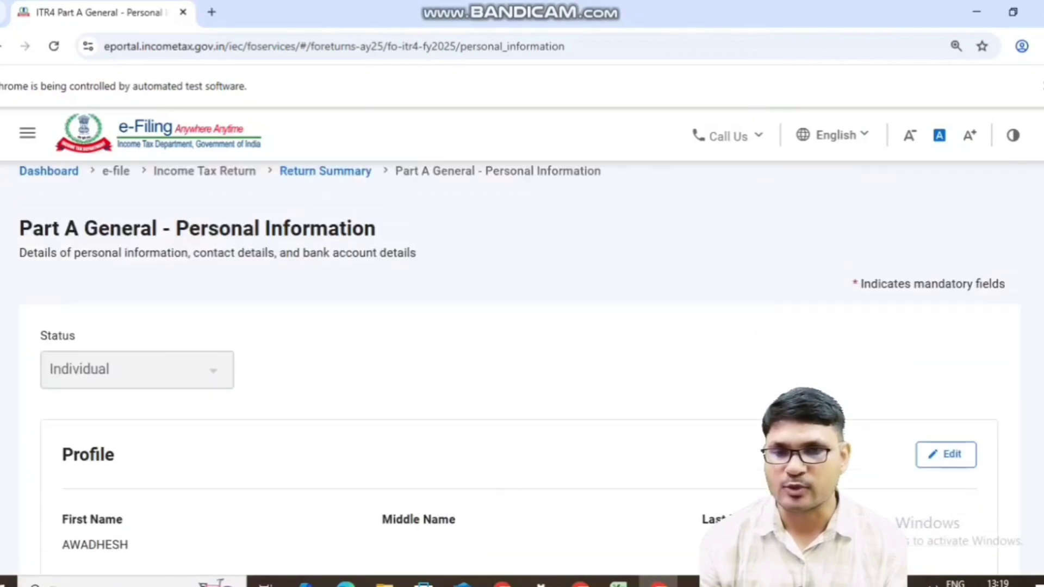
pyautogui.click(133, 194)
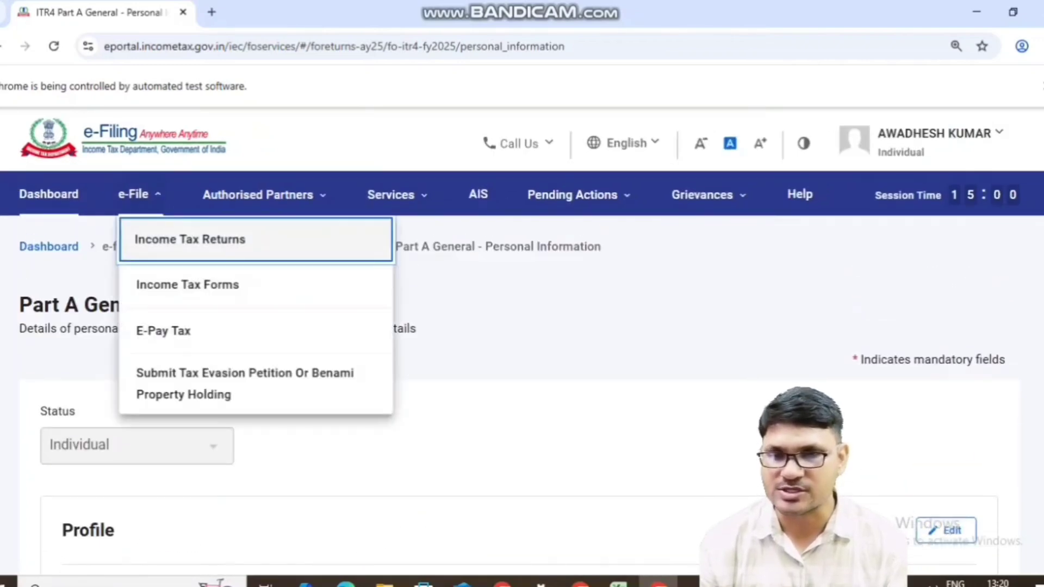
pyautogui.click(192, 239)
pyautogui.click(188, 284)
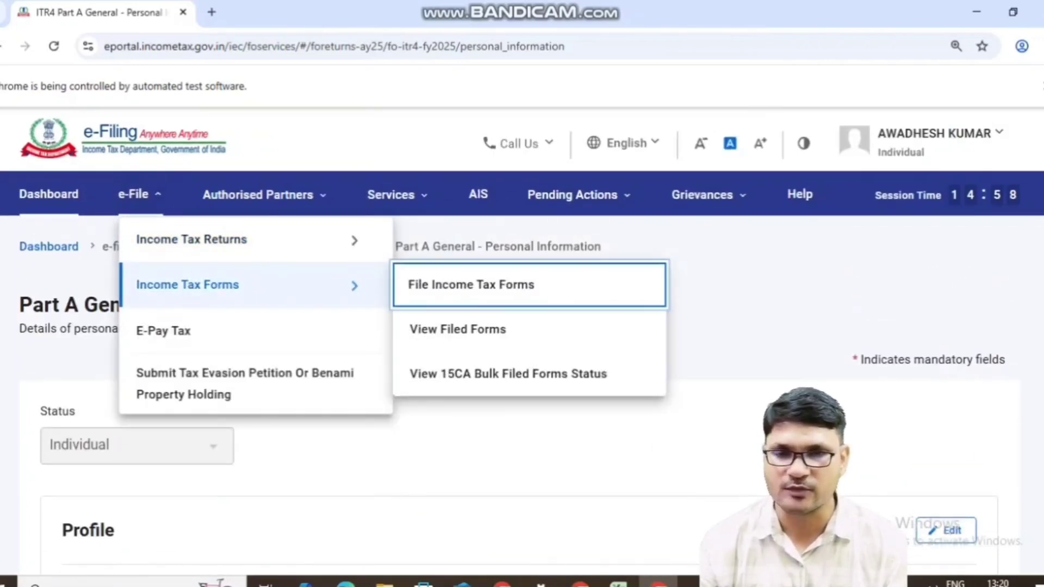
pyautogui.press('Return')
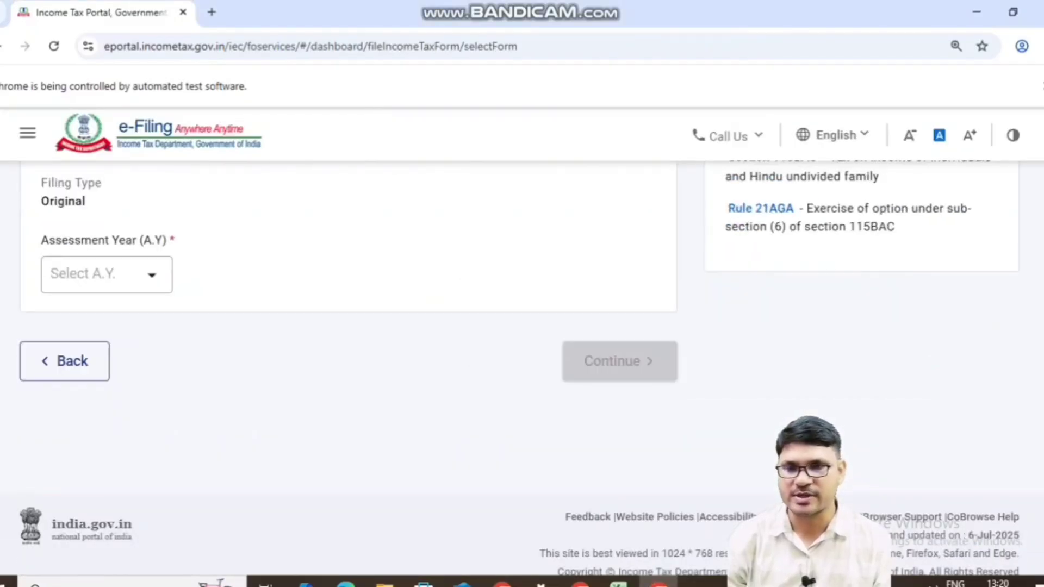
# - Select assessment year 2025-26 for the original Form 10-IEA filing and continue to its instructions
pyautogui.click(106, 274)
pyautogui.click(106, 319)
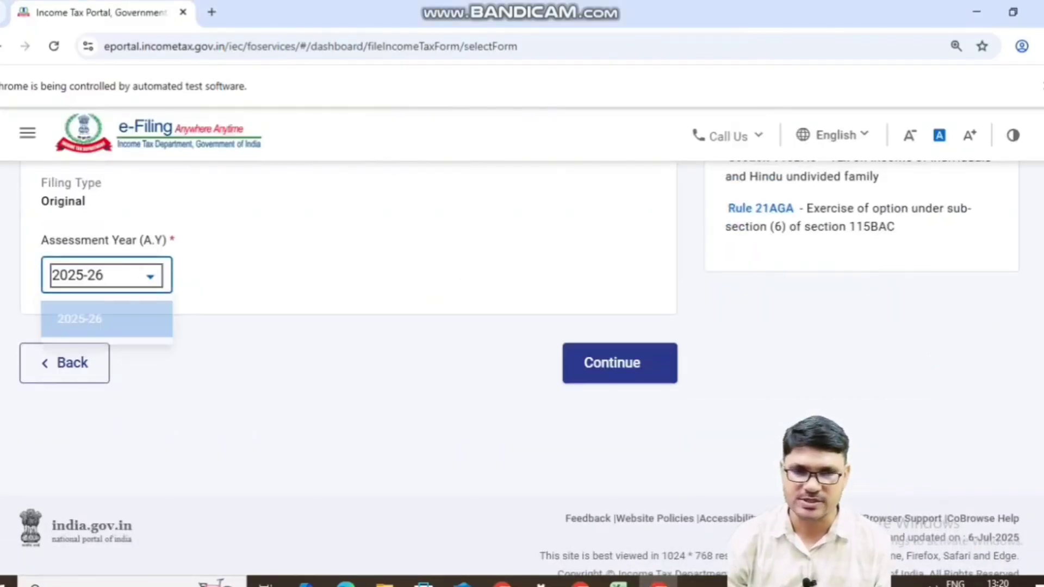
pyautogui.click(619, 363)
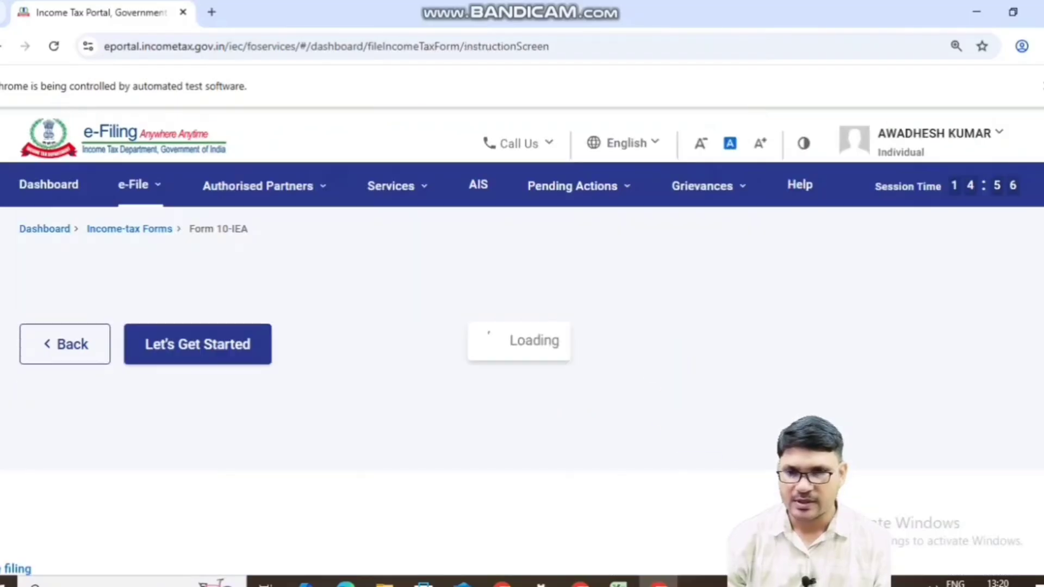
# - Answer Yes to business or profession income, choose the 31st July due date, and continue past the regime confirmation
pyautogui.scroll(-4, 522, 369)
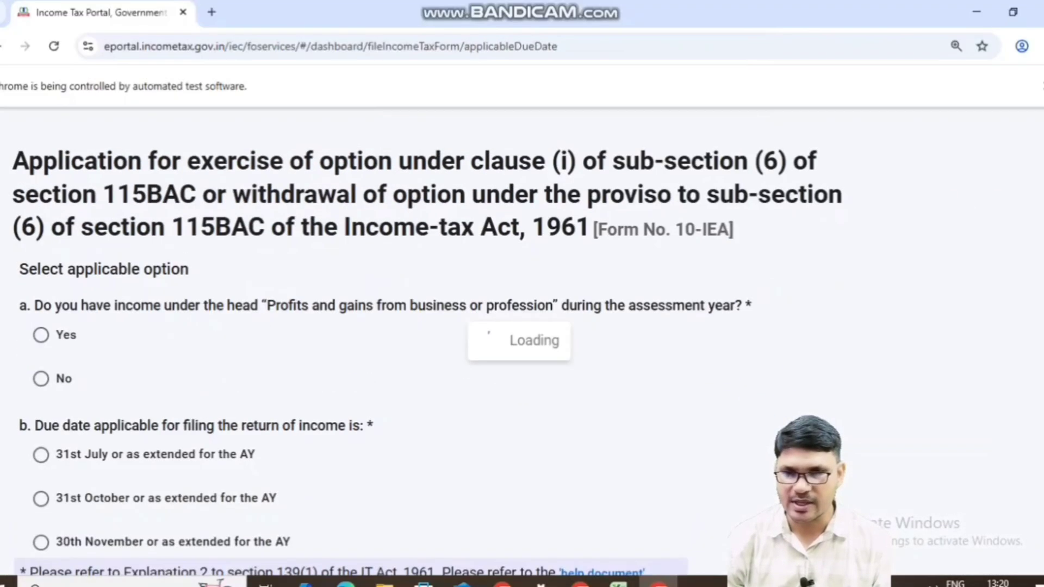
pyautogui.click(40, 291)
pyautogui.click(40, 412)
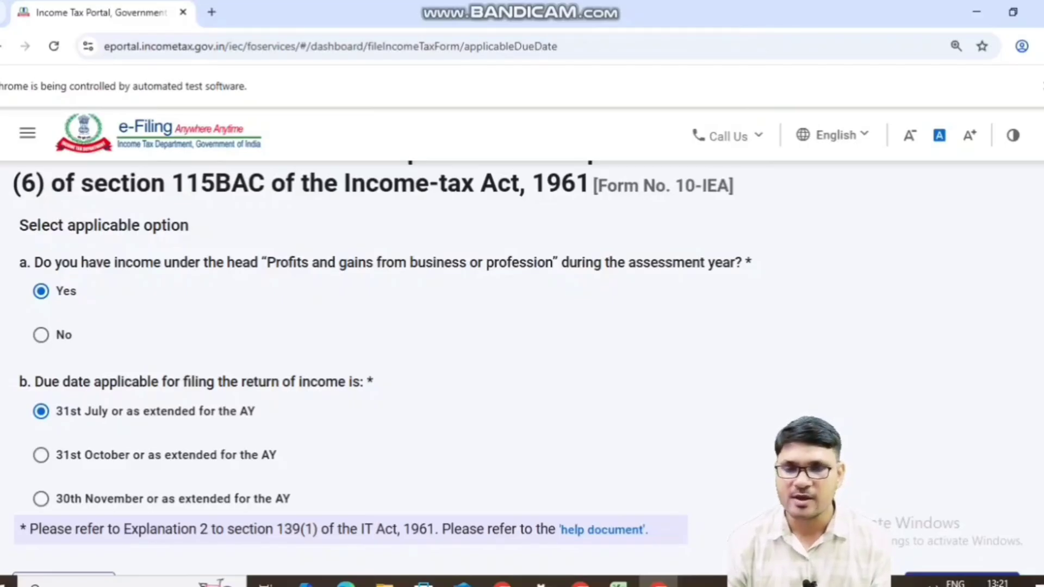
pyautogui.scroll(-3, 517, 368)
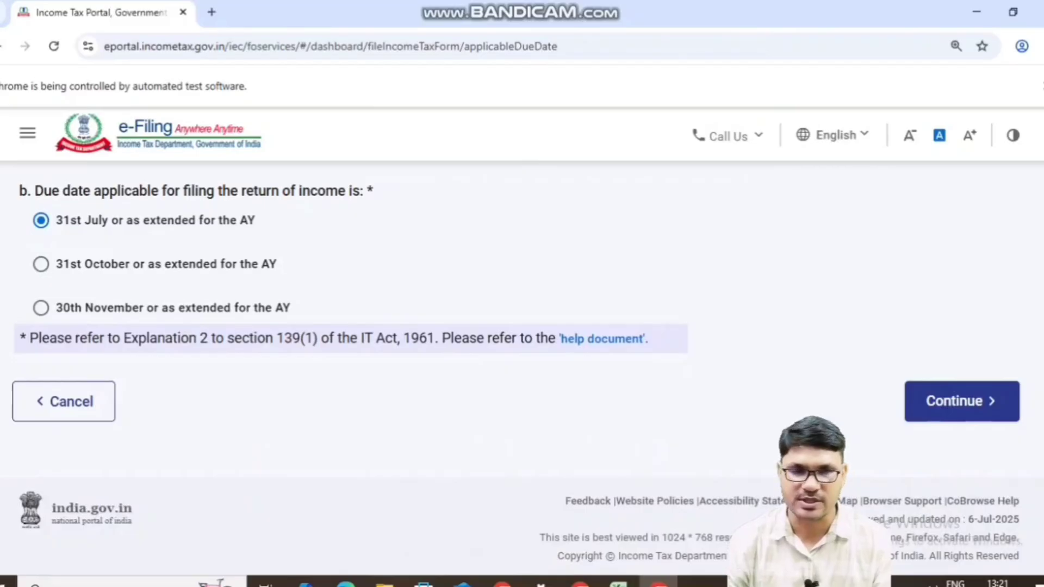
pyautogui.click(962, 401)
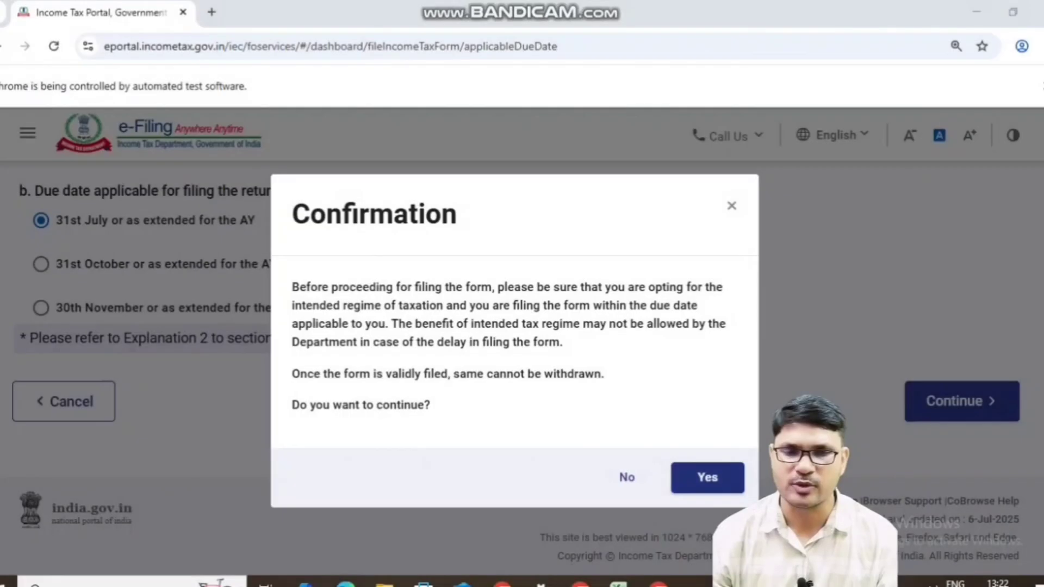
pyautogui.click(707, 477)
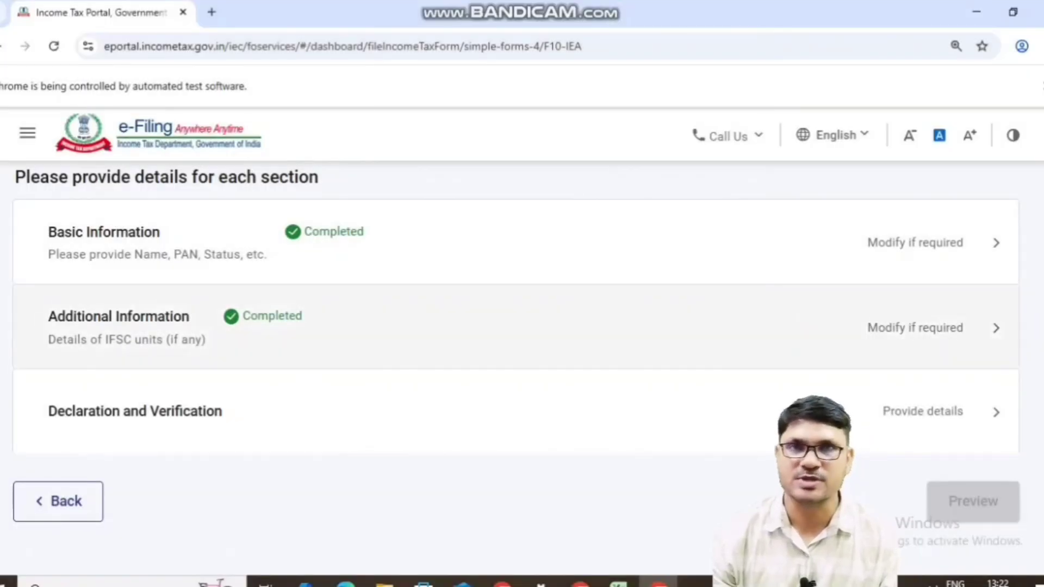
# - Open Basic Information, mark the opting-out question and its Opting Out and Re-entering choices in red, and save the section
pyautogui.click(523, 243)
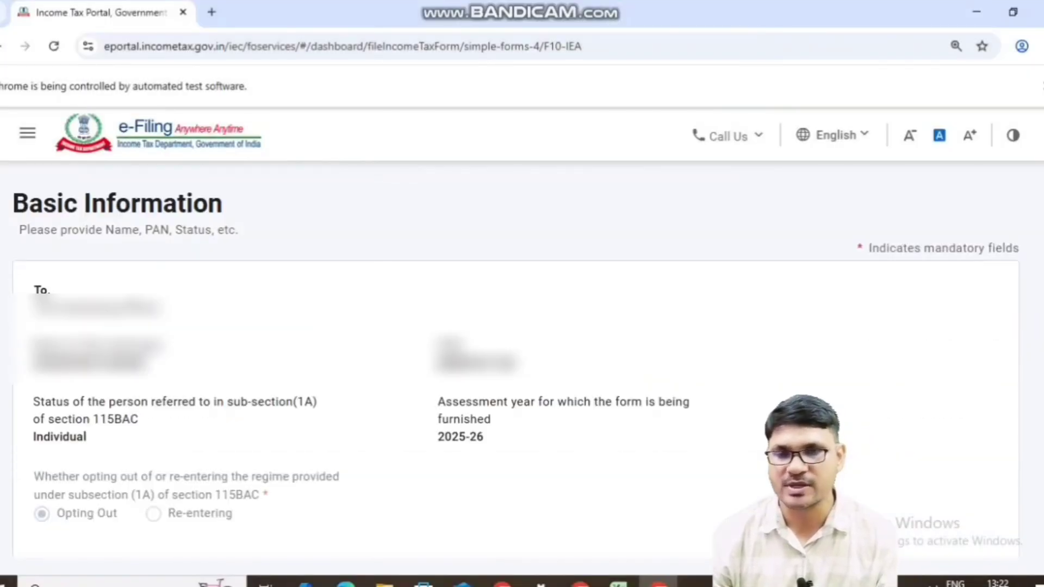
pyautogui.scroll(-4, 516, 370)
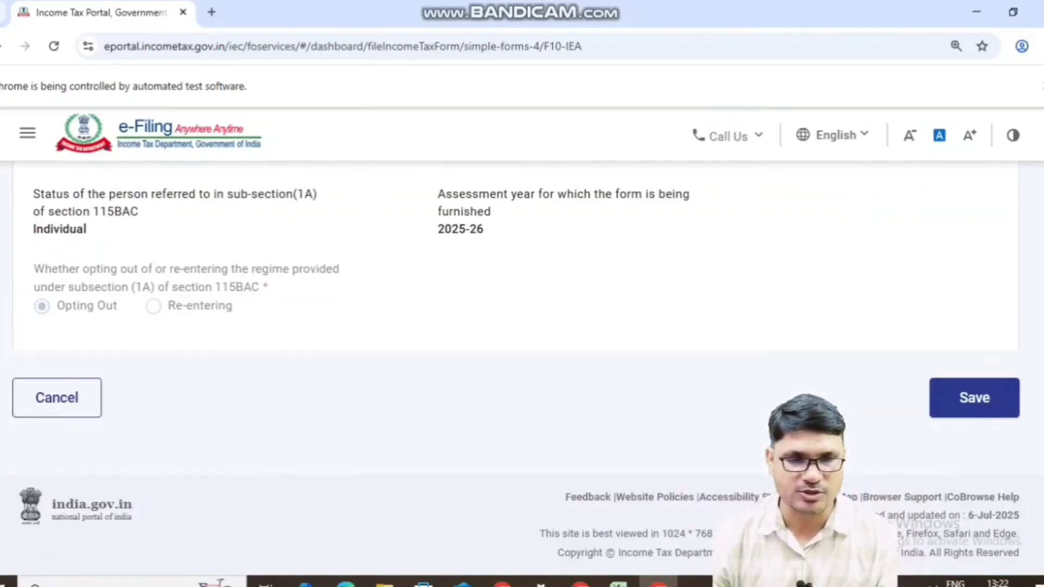
pyautogui.hotkey('ctrl', 'alt', 'd')
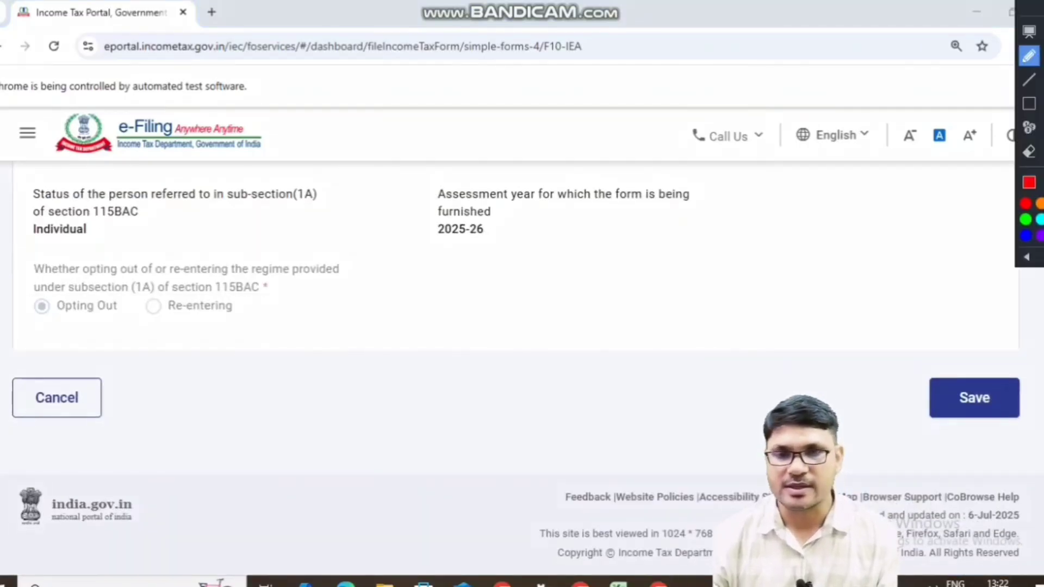
pyautogui.moveTo(337, 266)
pyautogui.mouseDown()
pyautogui.moveTo(347, 276)
pyautogui.moveTo(431, 191)
pyautogui.mouseUp()
pyautogui.moveTo(7, 313)
pyautogui.mouseDown()
pyautogui.moveTo(173, 314)
pyautogui.moveTo(279, 329)
pyautogui.mouseUp()
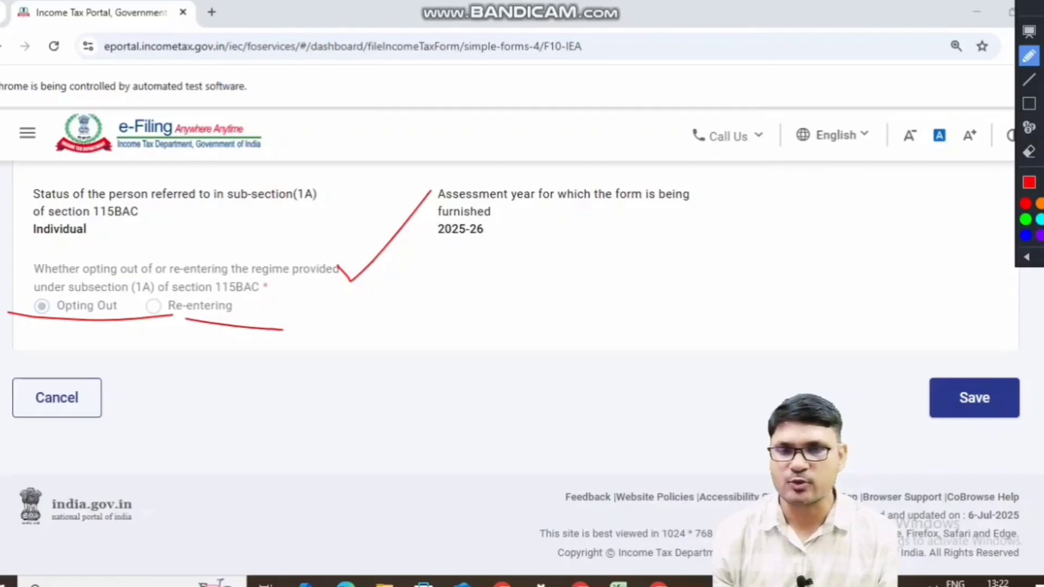
pyautogui.moveTo(140, 294)
pyautogui.mouseDown()
pyautogui.moveTo(138, 319)
pyautogui.moveTo(172, 313)
pyautogui.moveTo(150, 287)
pyautogui.moveTo(150, 309)
pyautogui.moveTo(171, 293)
pyautogui.mouseUp()
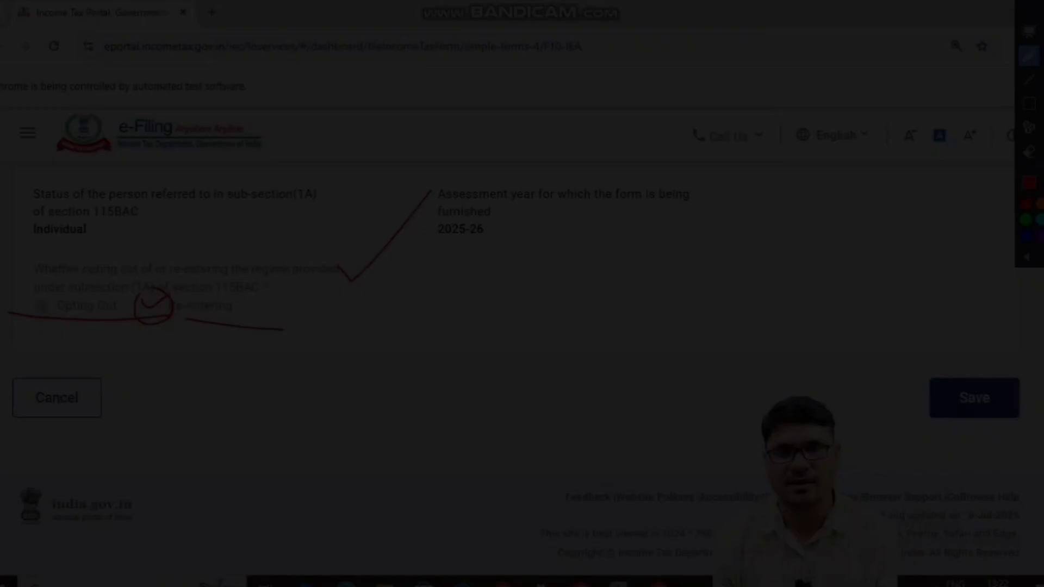
pyautogui.moveTo(28, 323); pyautogui.dragTo(72, 306)
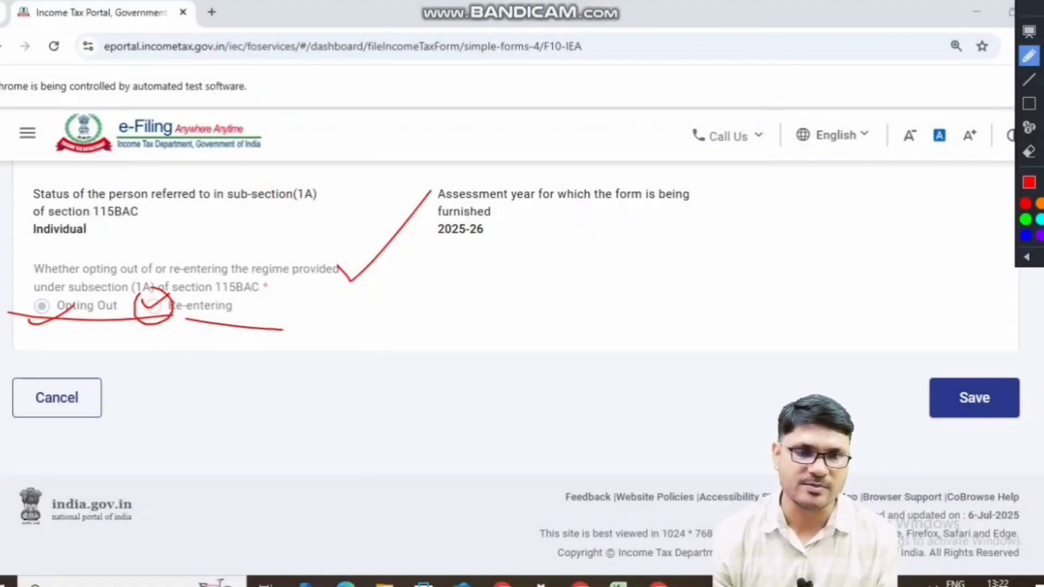
pyautogui.click(974, 397)
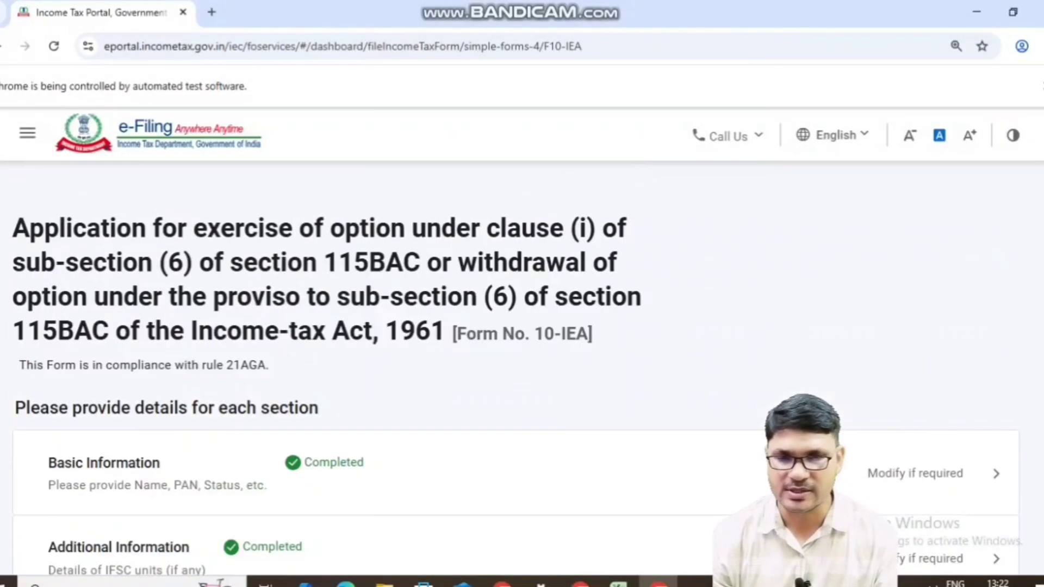
# - Open the Additional Information section and draw a large red mark beside the IFSC unit questions
pyautogui.scroll(-7, 522, 381)
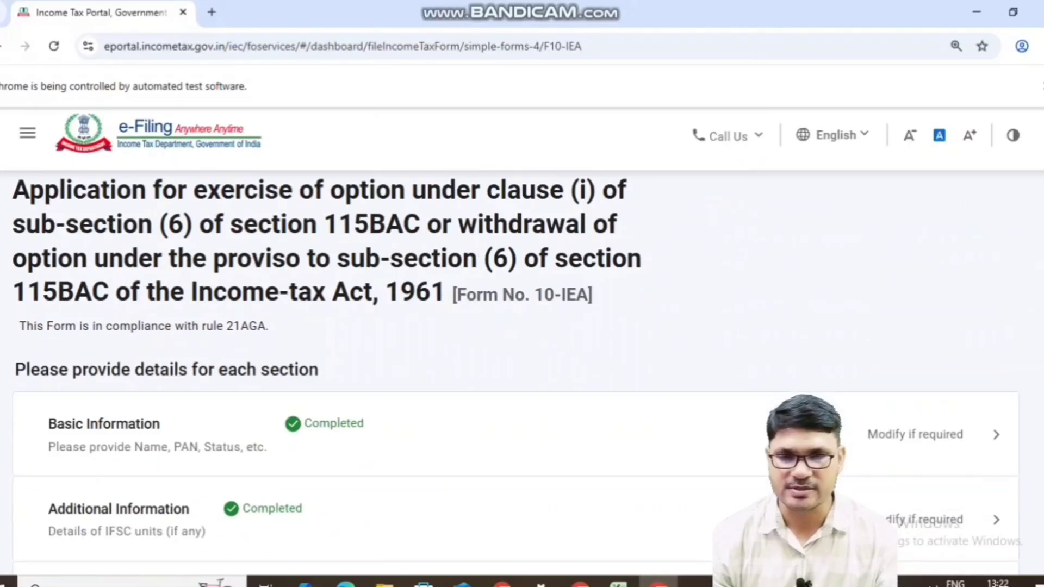
pyautogui.click(924, 318)
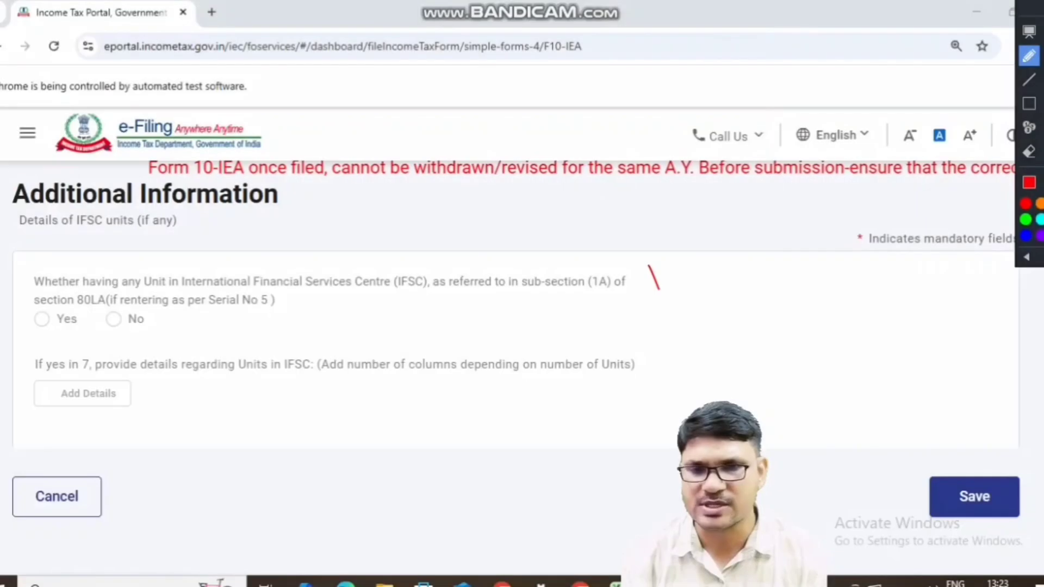
pyautogui.moveTo(659, 289)
pyautogui.mouseDown()
pyautogui.moveTo(674, 351)
pyautogui.moveTo(660, 386)
pyautogui.moveTo(502, 403)
pyautogui.mouseUp()
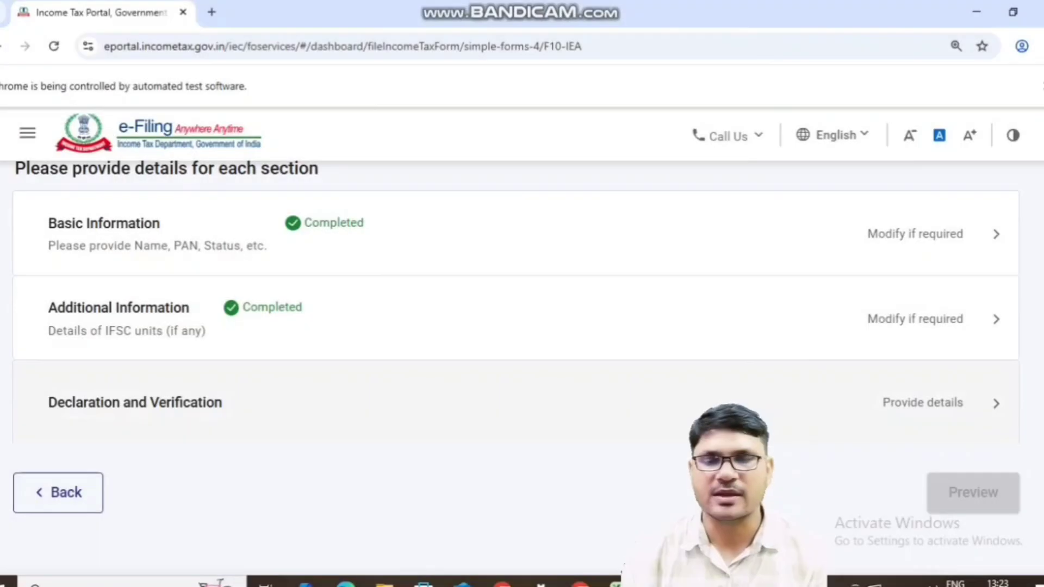
# - Open Declaration and Verification, accept the first declaration, and set the relationship to son
pyautogui.click(726, 423)
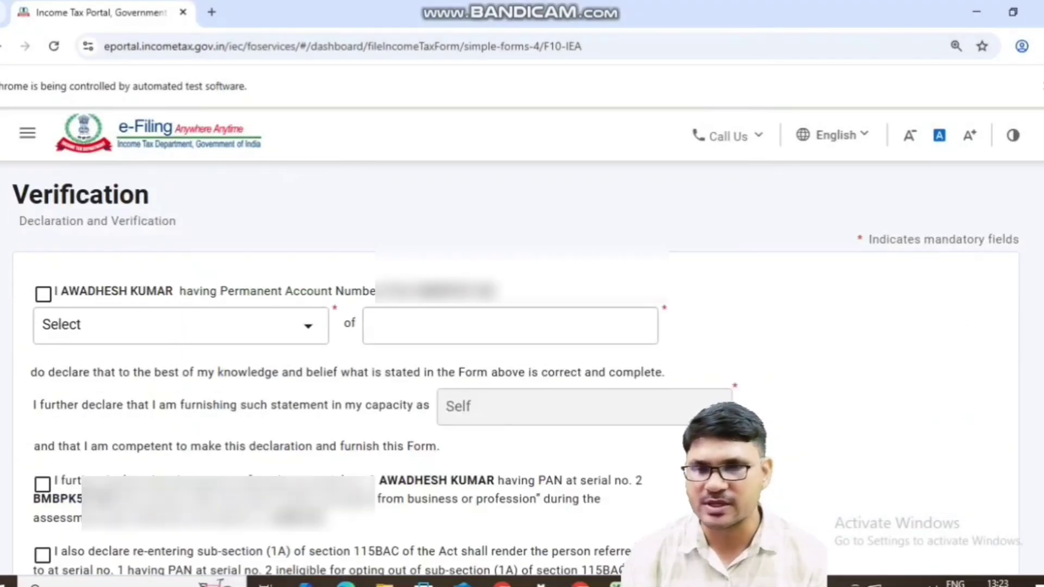
pyautogui.click(43, 295)
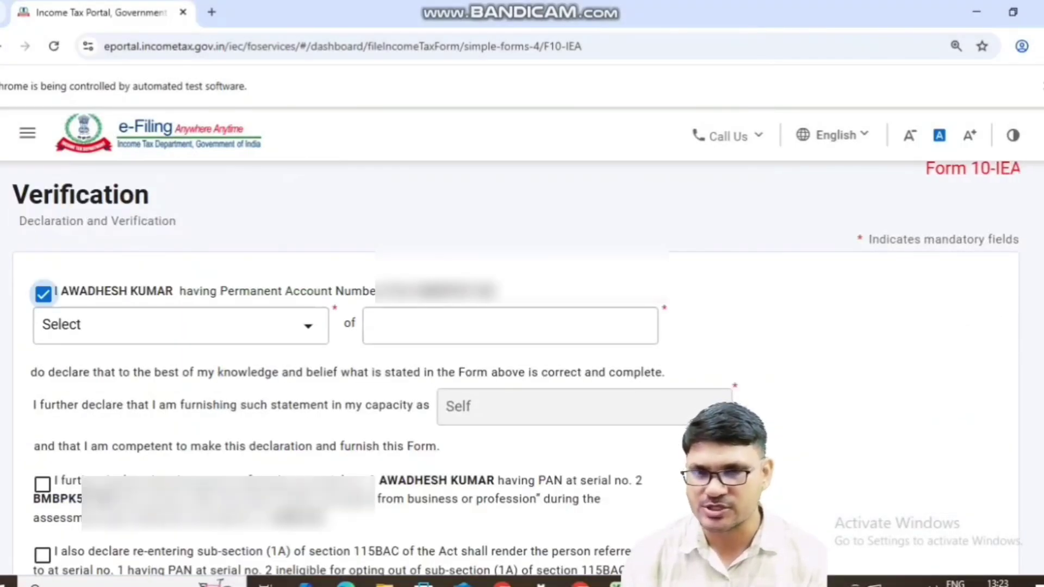
pyautogui.click(180, 325)
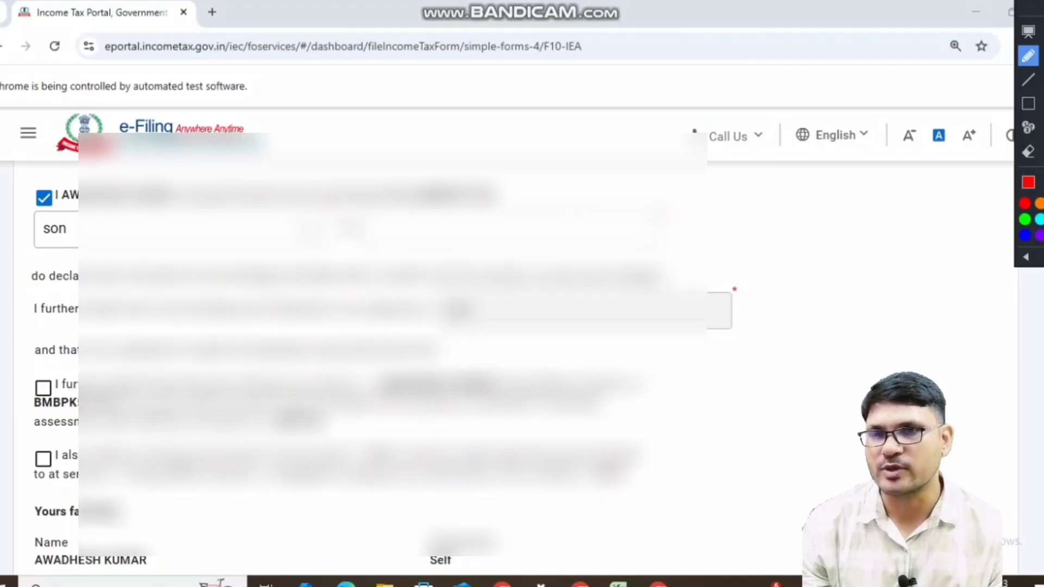
# - Mark the first declaration, relationship, parent's name and capacity fields in red, along with the two remaining declaration checkboxes
pyautogui.moveTo(20, 188); pyautogui.dragTo(136, 205)
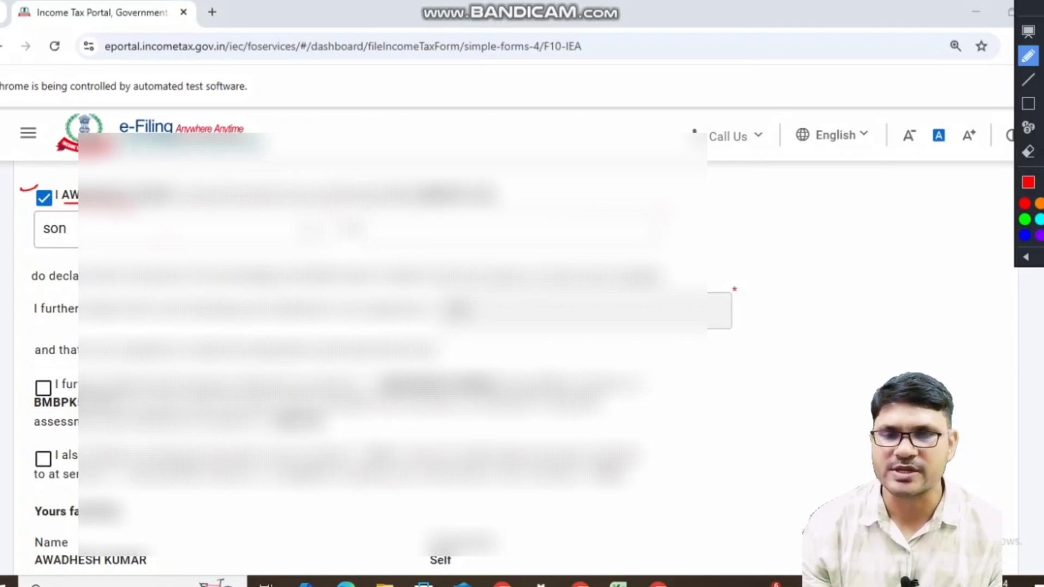
pyautogui.moveTo(163, 248); pyautogui.dragTo(224, 213)
pyautogui.moveTo(392, 242); pyautogui.dragTo(456, 203)
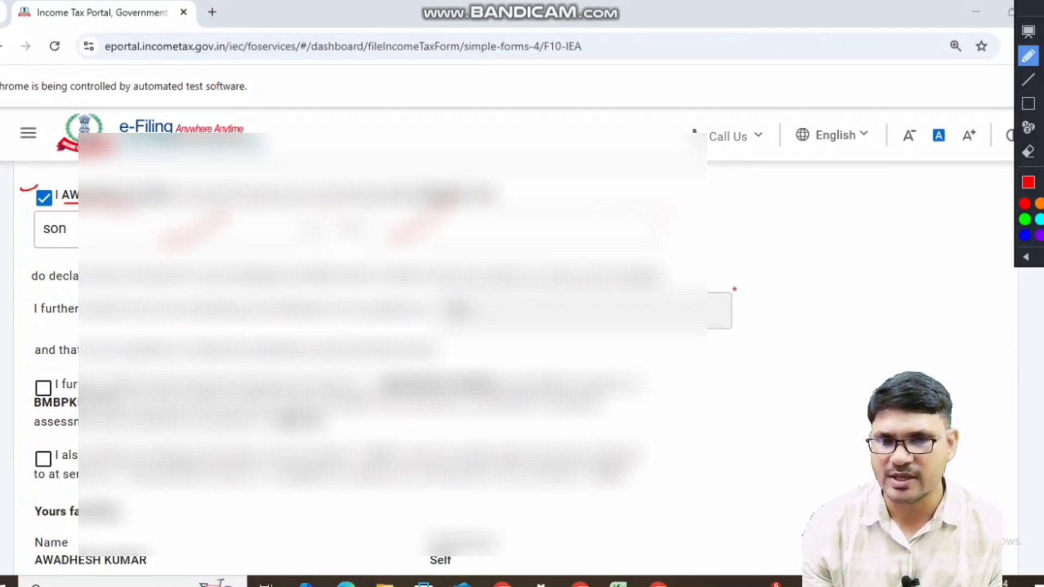
pyautogui.moveTo(407, 339); pyautogui.dragTo(475, 272)
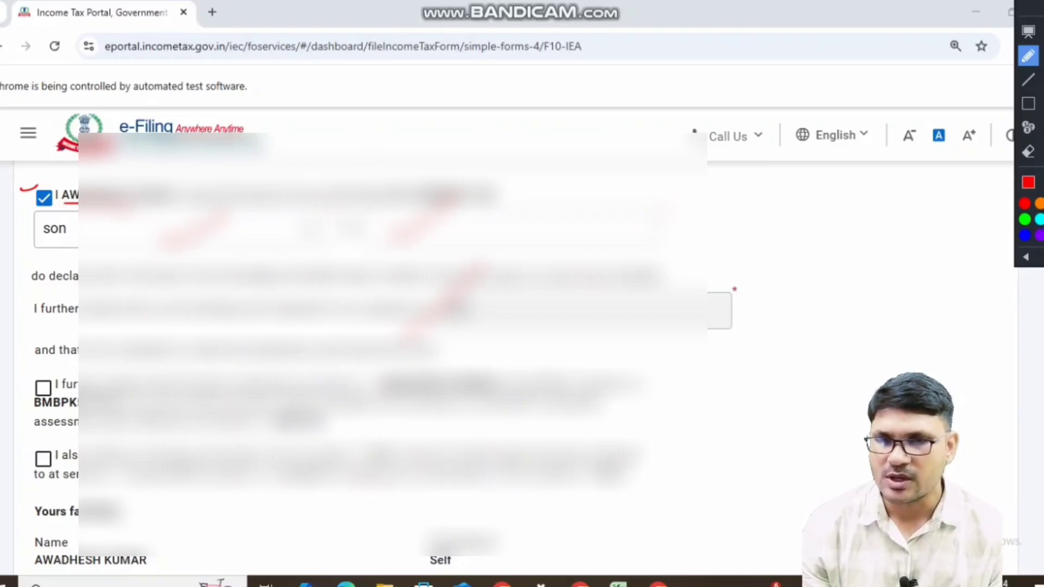
pyautogui.moveTo(18, 380); pyautogui.dragTo(27, 375)
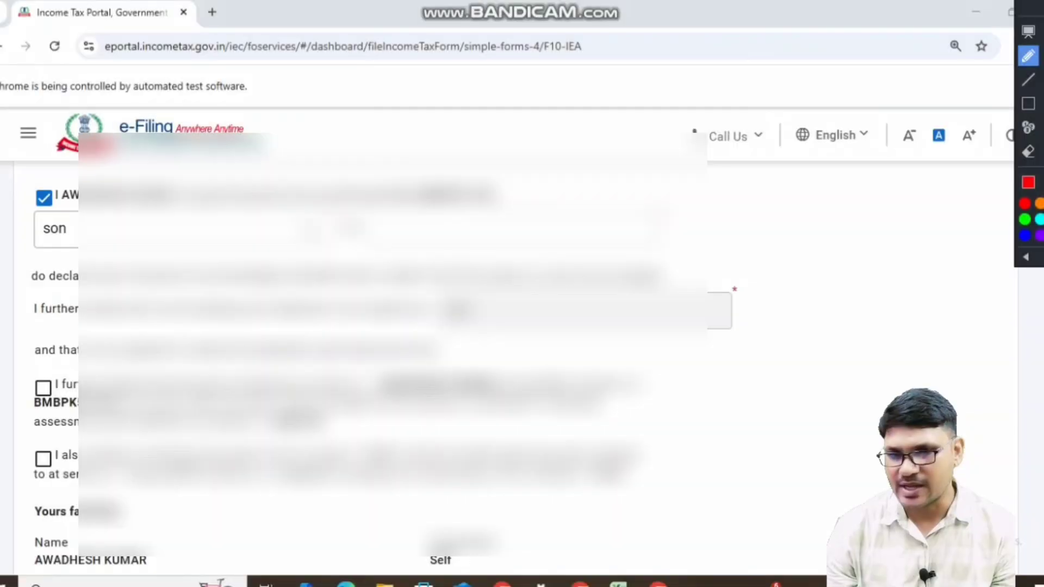
pyautogui.moveTo(38, 445)
pyautogui.mouseDown()
pyautogui.moveTo(19, 456)
pyautogui.moveTo(55, 478)
pyautogui.moveTo(58, 443)
pyautogui.moveTo(43, 442)
pyautogui.mouseUp()
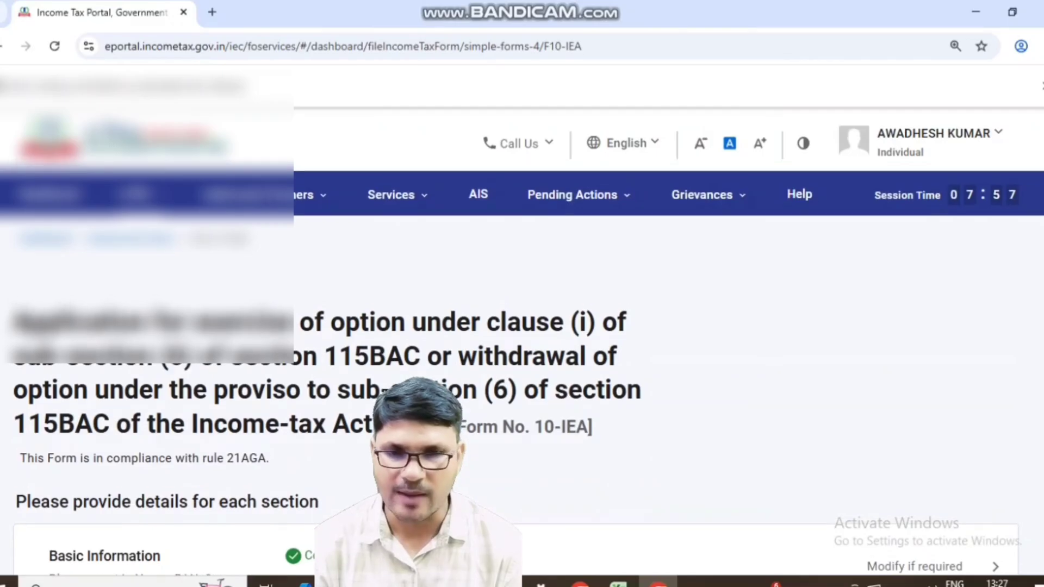
# - Preview the completed Form 10-IEA, review it through to the verification details, and proceed to e-verification
pyautogui.scroll(-10, 522, 380)
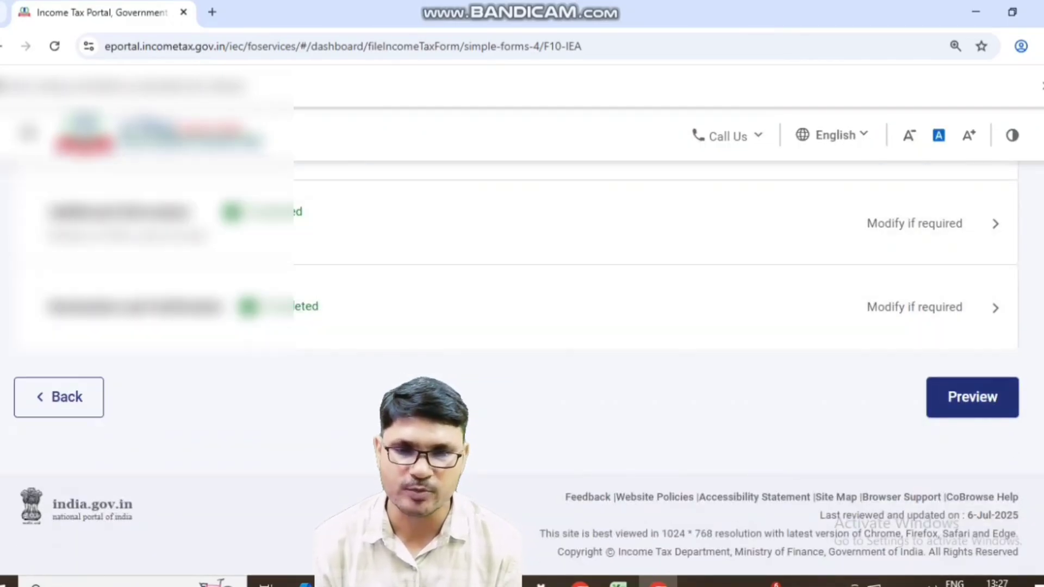
pyautogui.click(972, 397)
pyautogui.scroll(-10, 522, 381)
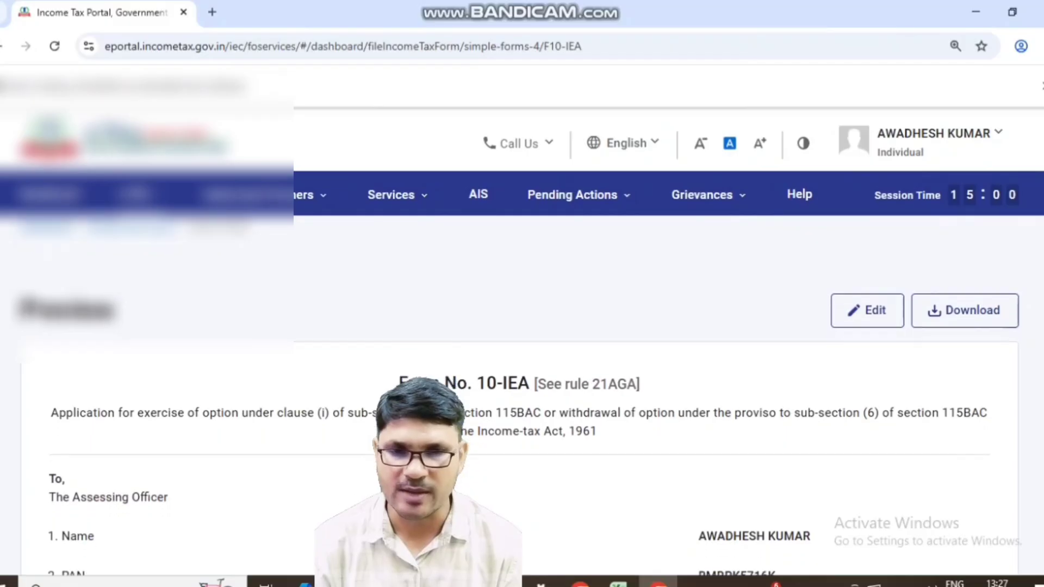
pyautogui.scroll(-5, 523, 370)
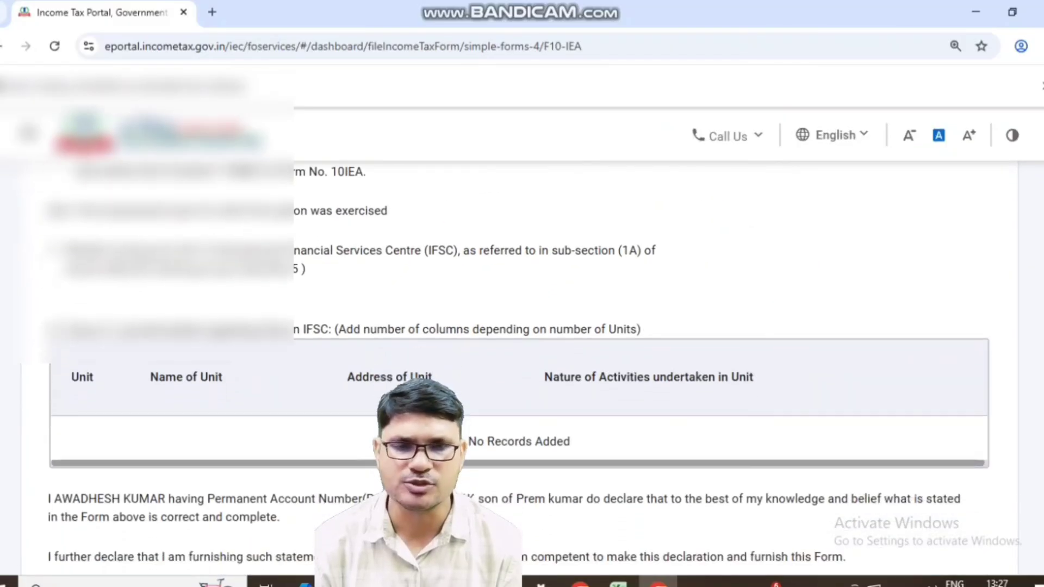
pyautogui.scroll(-6, 522, 370)
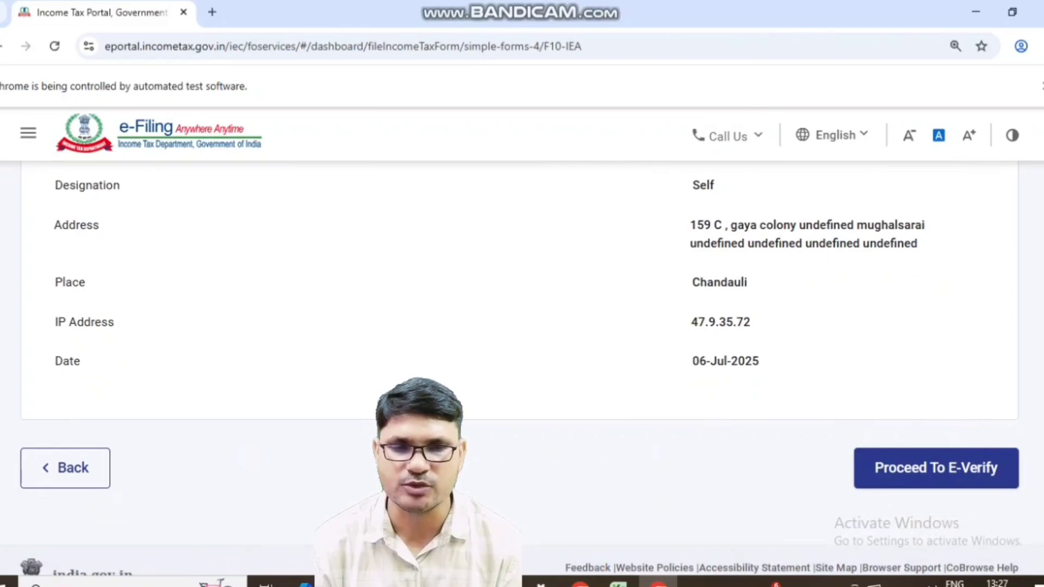
pyautogui.click(936, 467)
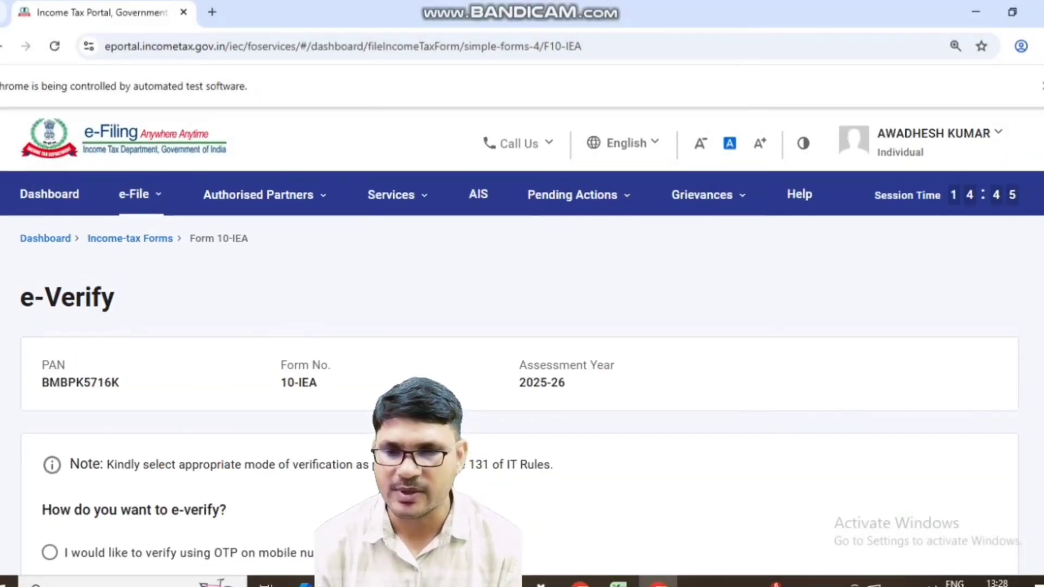
# - Choose e-verification by OTP on the Aadhaar-registered mobile number, continue, and agree to validate the Aadhaar details
pyautogui.scroll(-3, 522, 381)
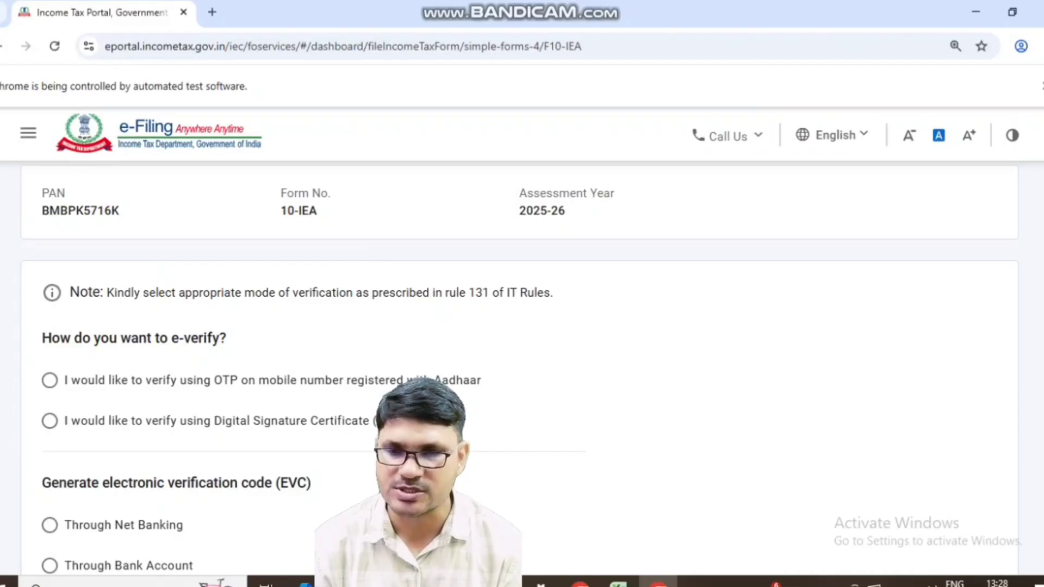
pyautogui.click(50, 380)
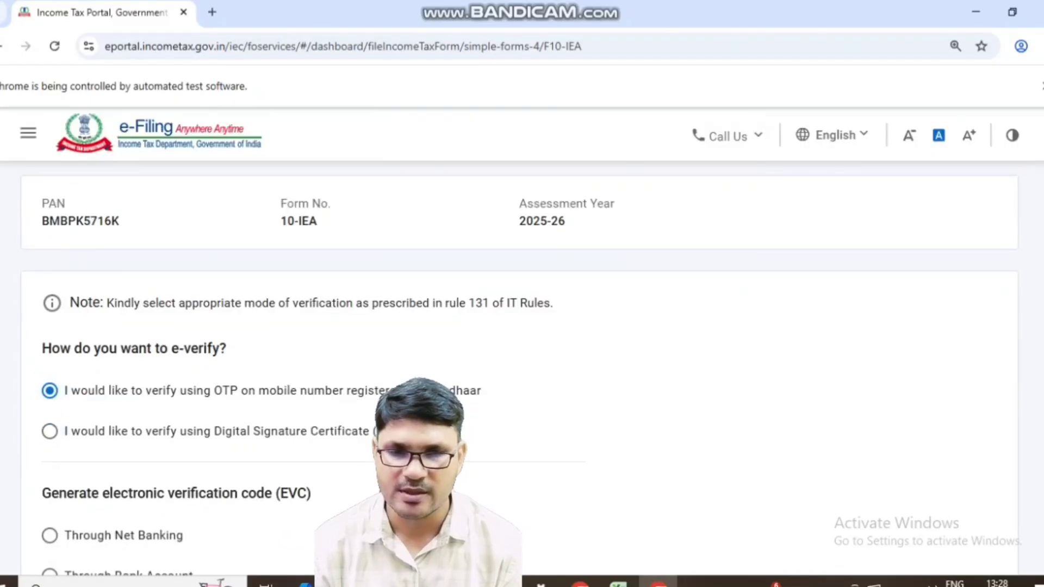
pyautogui.scroll(-7, 522, 370)
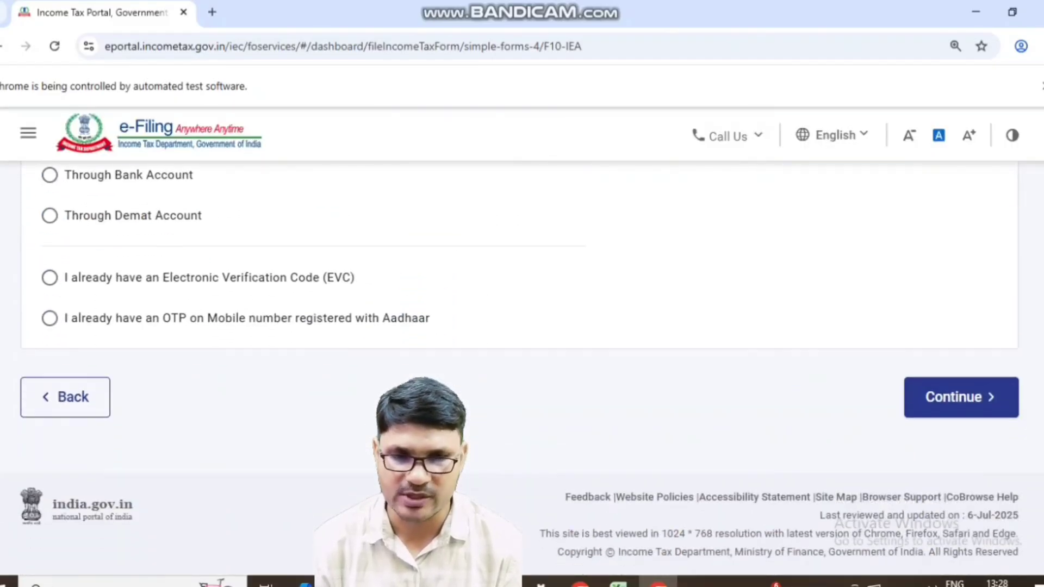
pyautogui.click(961, 397)
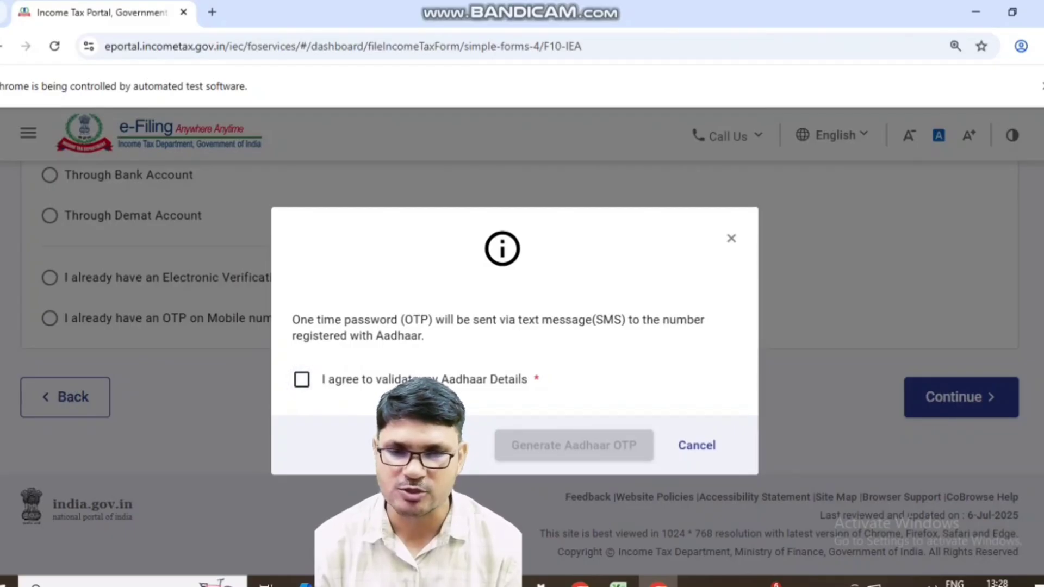
pyautogui.click(302, 380)
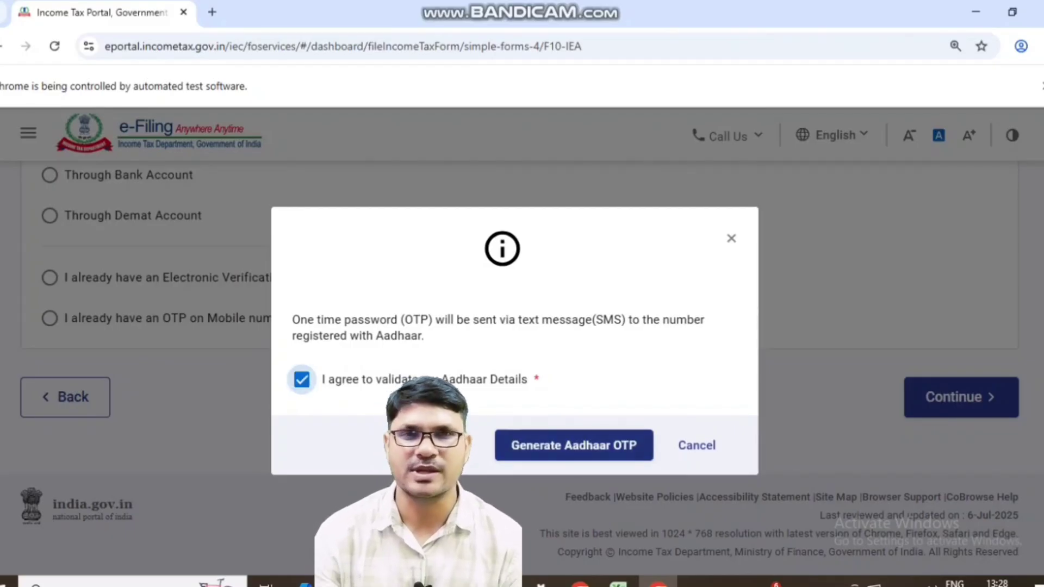